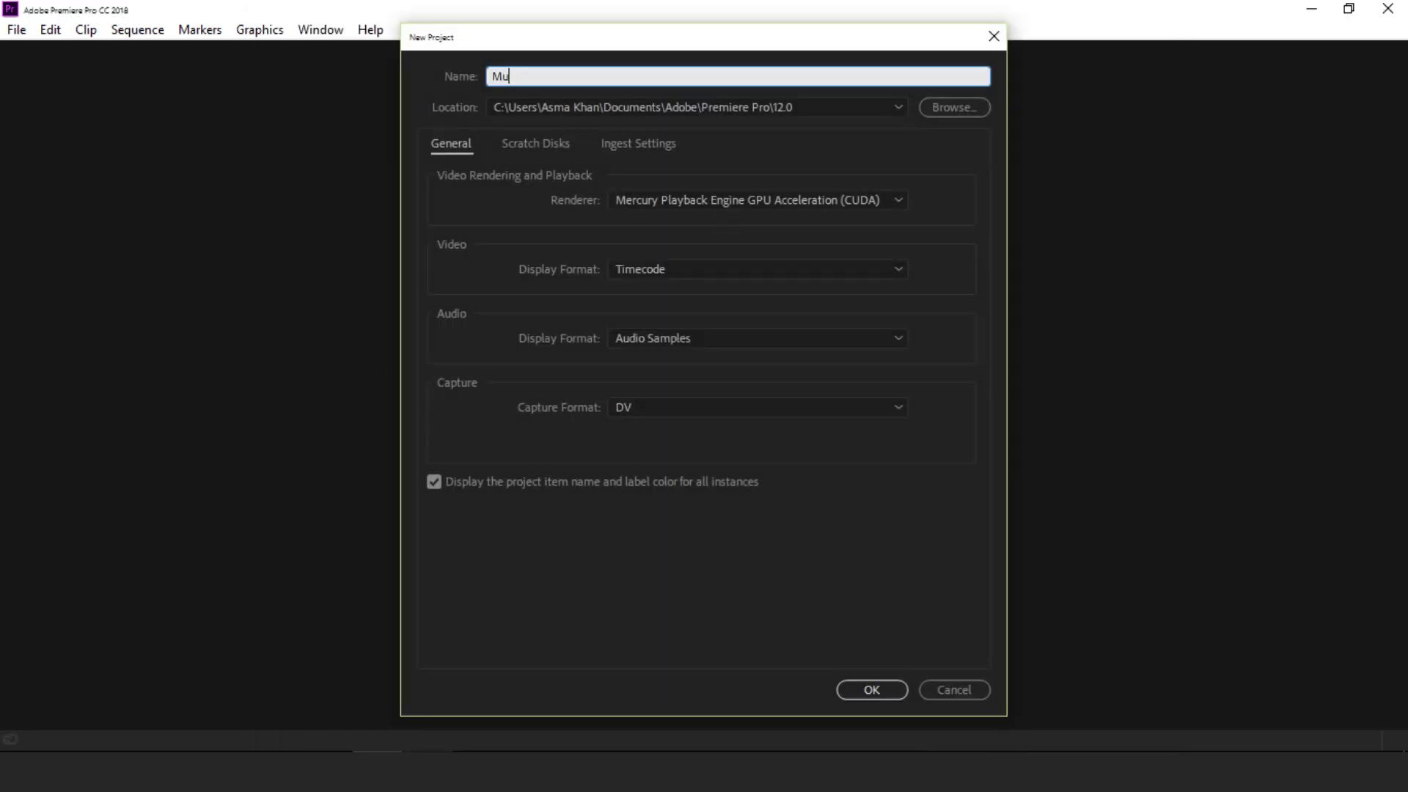
pyautogui.write('lticam')
pyautogui.write('era S')
pyautogui.write('equnce')
# - Create the 'Multicamera Sequnce' project with GPU Acceleration (CUDA) as the renderer
pyautogui.click(753, 202)
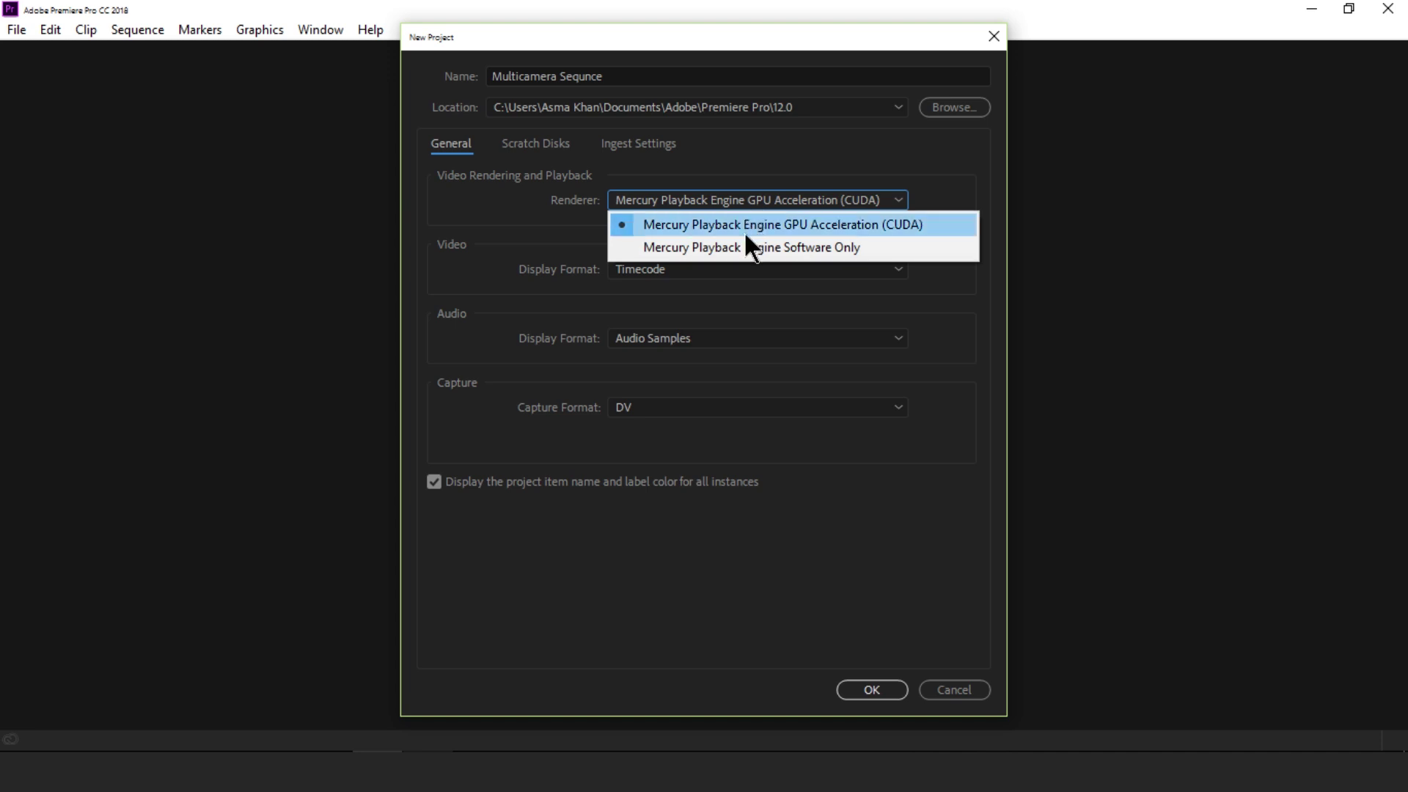
pyautogui.click(847, 227)
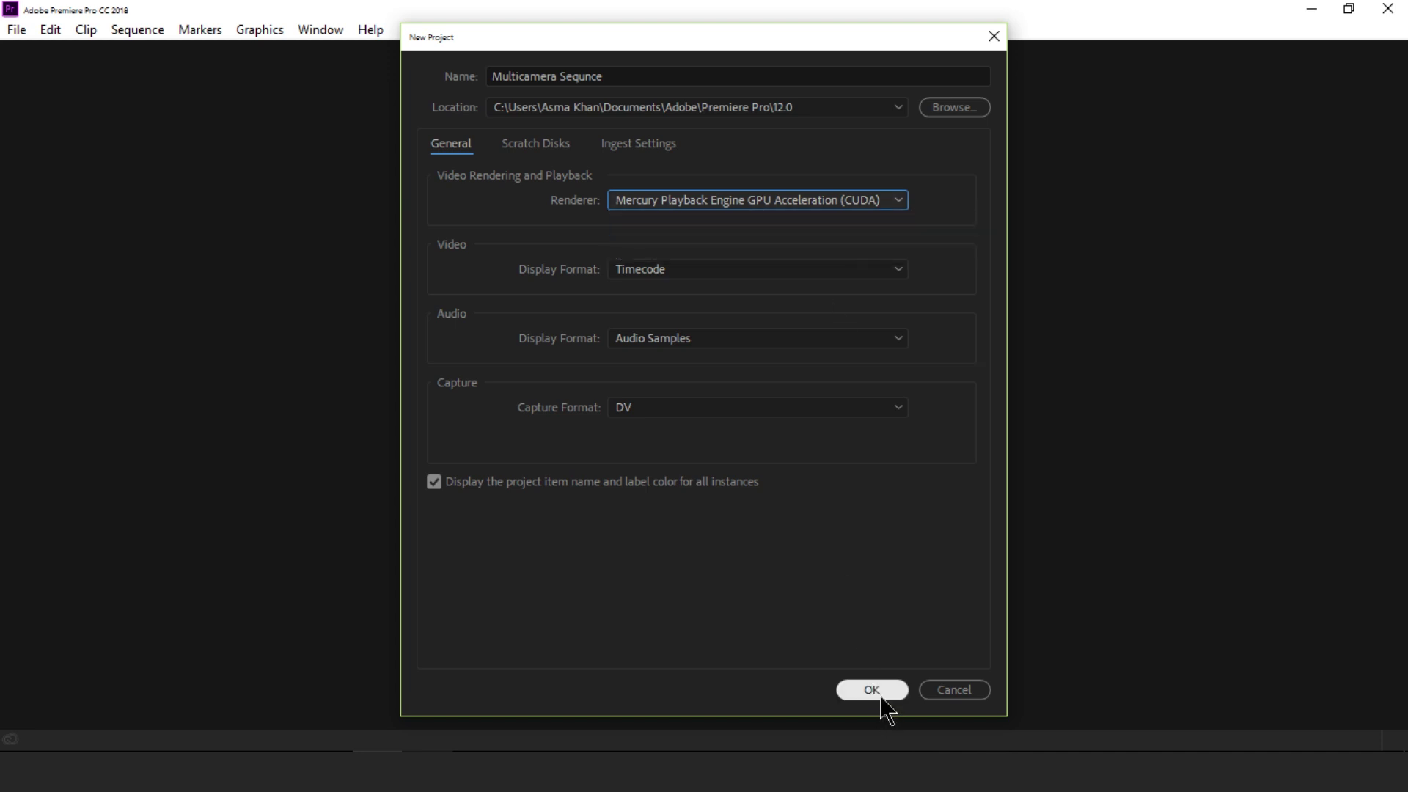
pyautogui.click(880, 693)
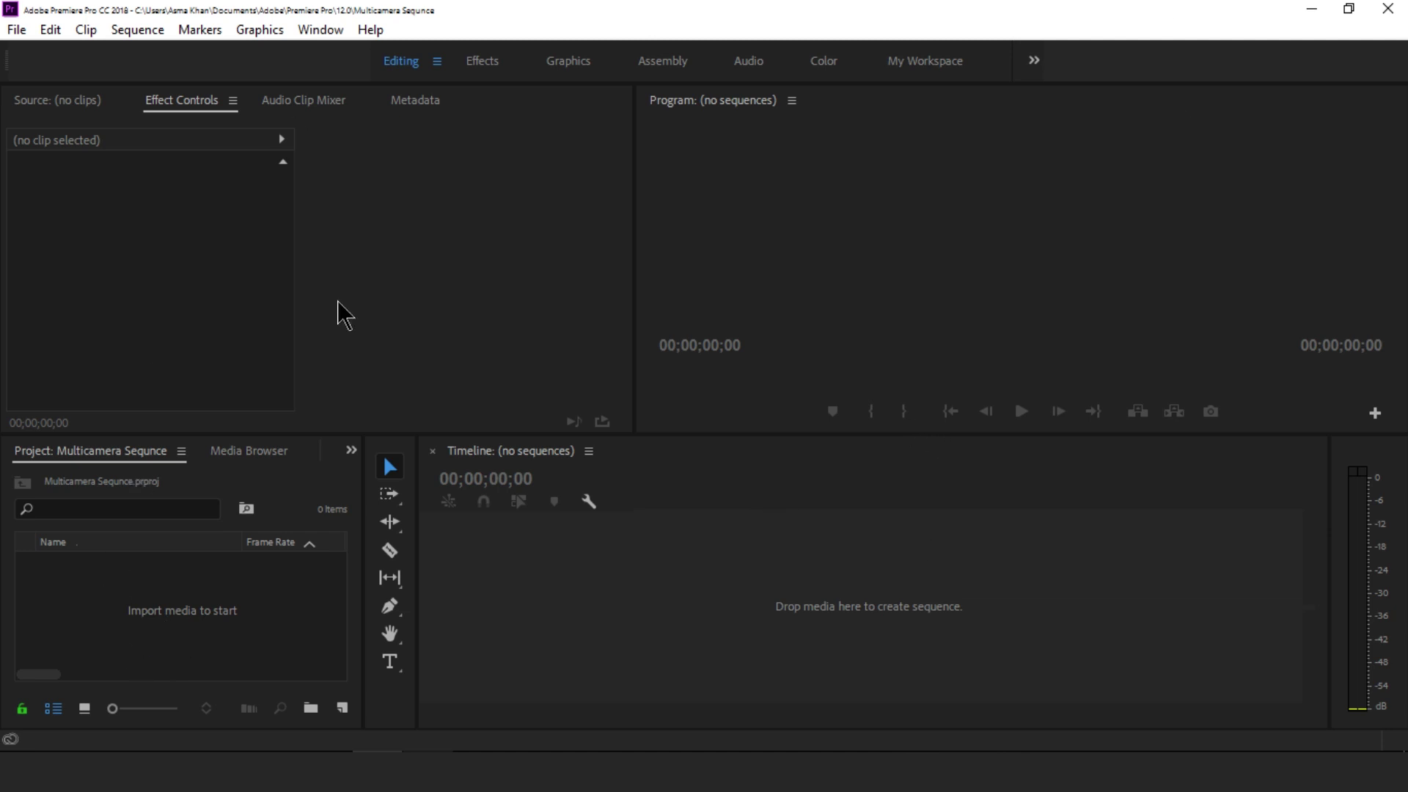
# - Import the five 170609_A_Delhi clips from Footages > Multi Cam into the project
pyautogui.doubleClick(178, 621)
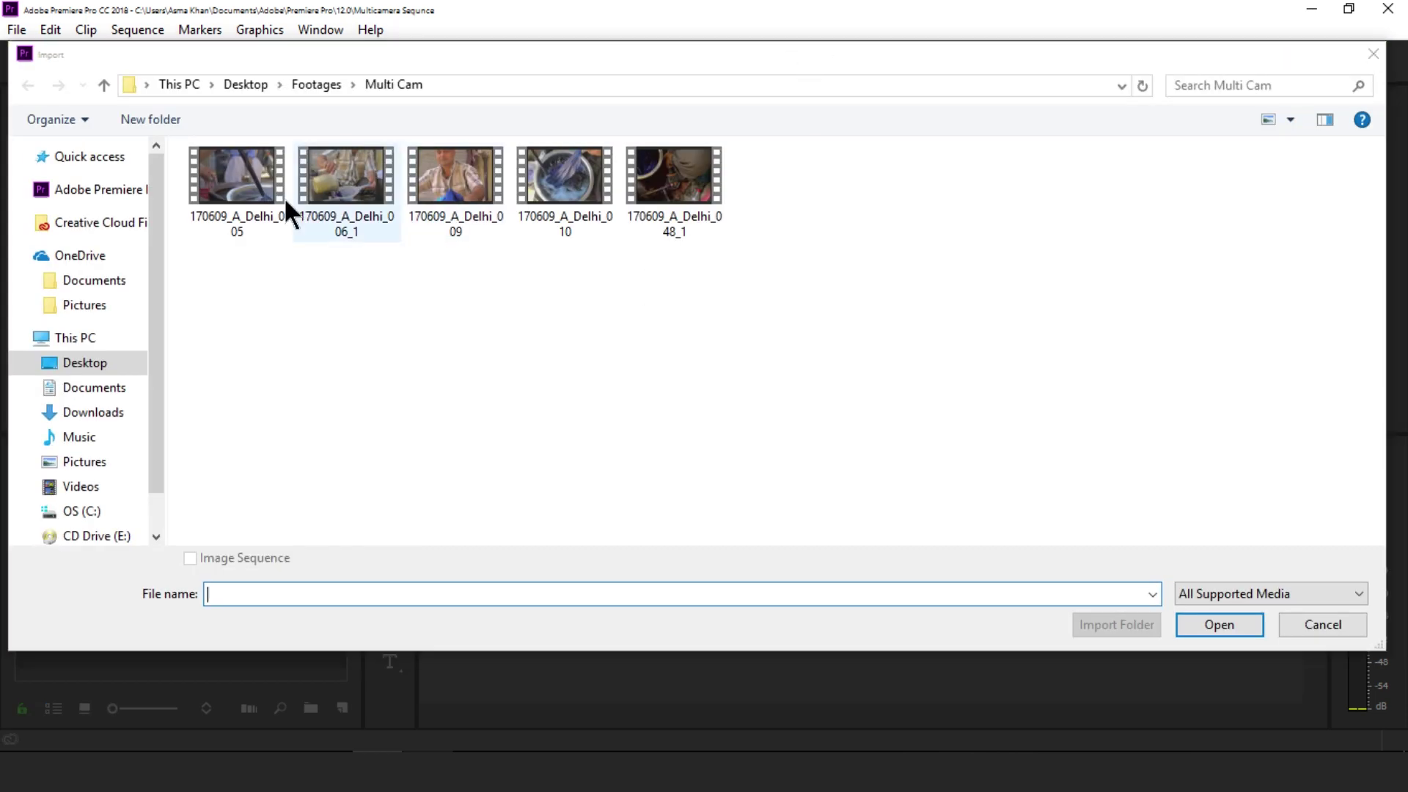
pyautogui.moveTo(702, 253); pyautogui.dragTo(188, 169)
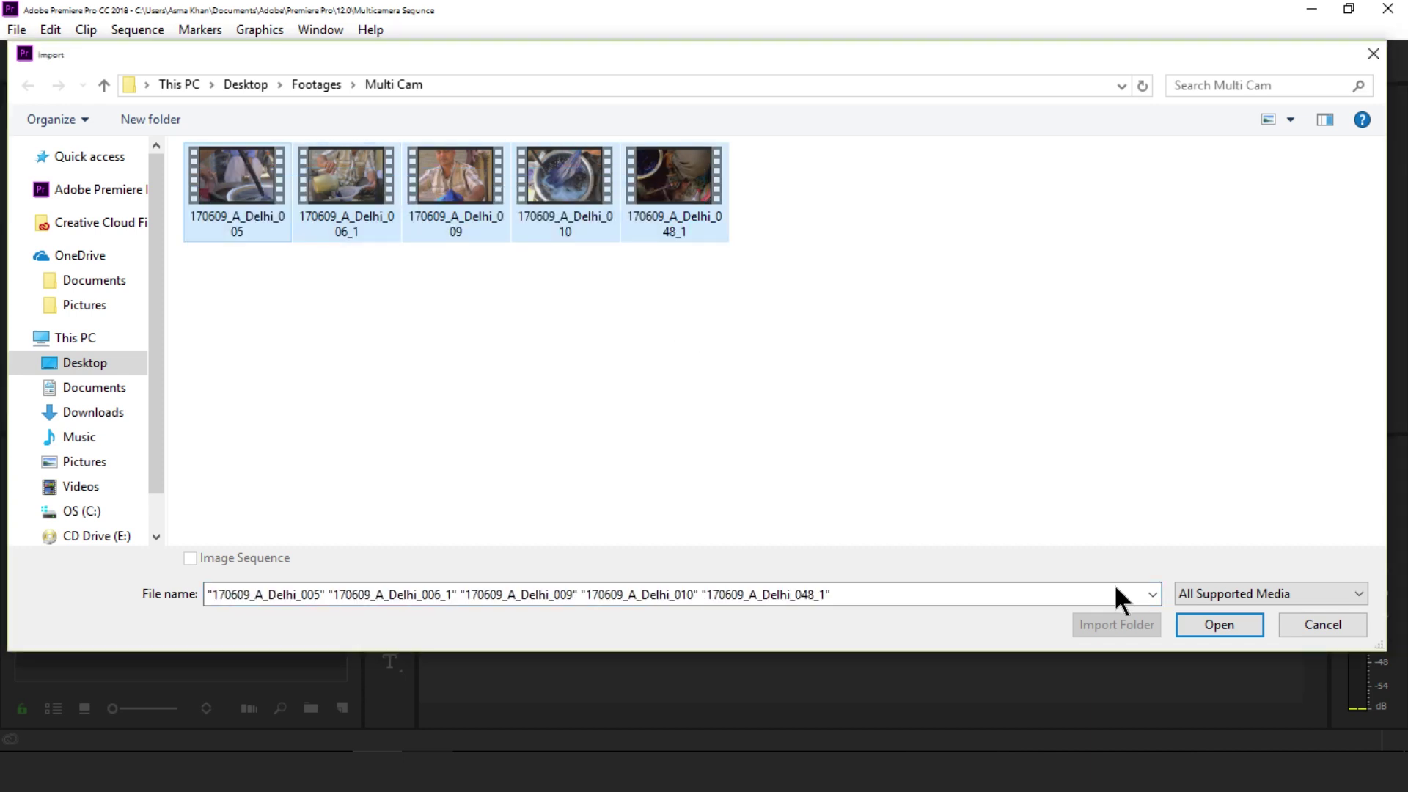
pyautogui.click(1201, 624)
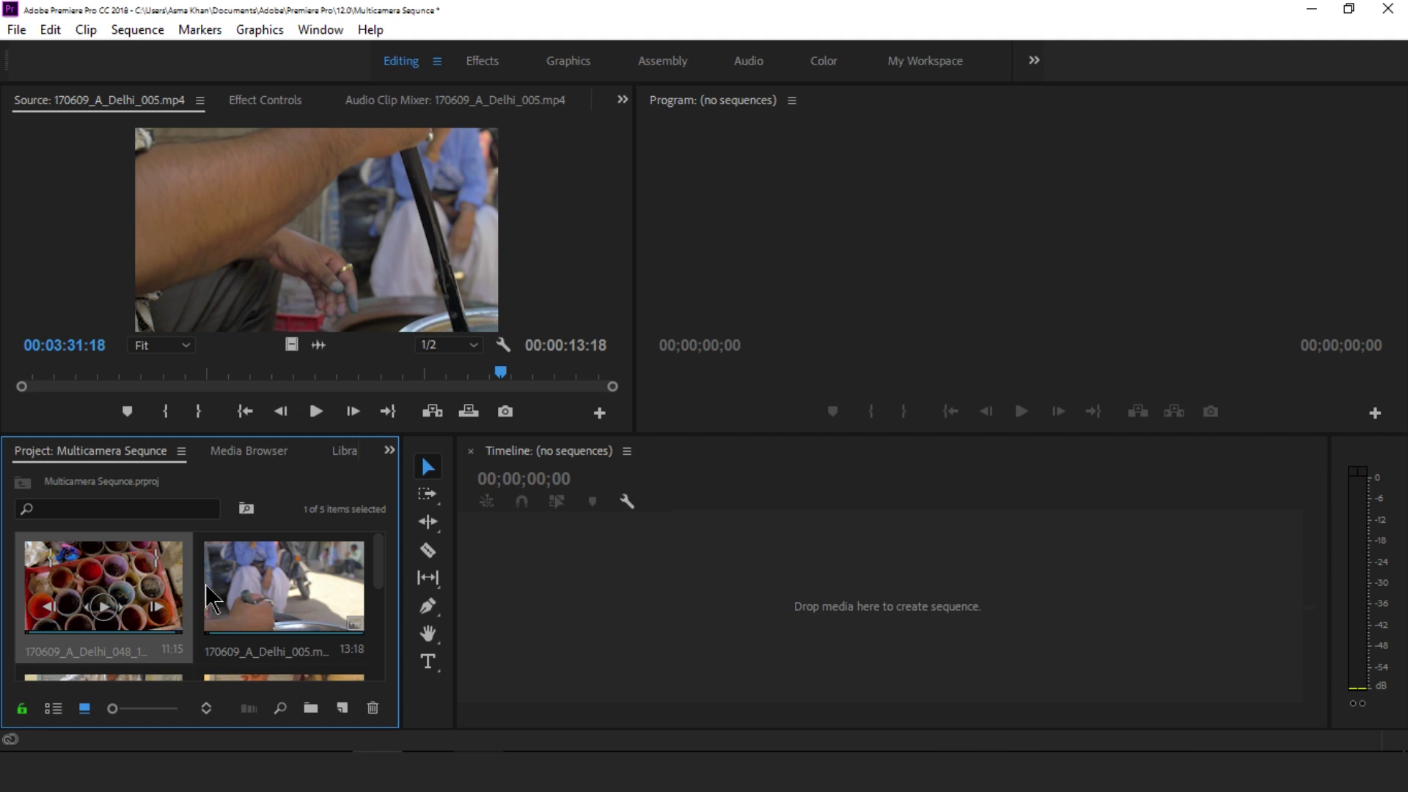
# - Select all five Delhi clips, widen the Project panel, and bring up their context menu
pyautogui.hotkey('ctrl', 'a')
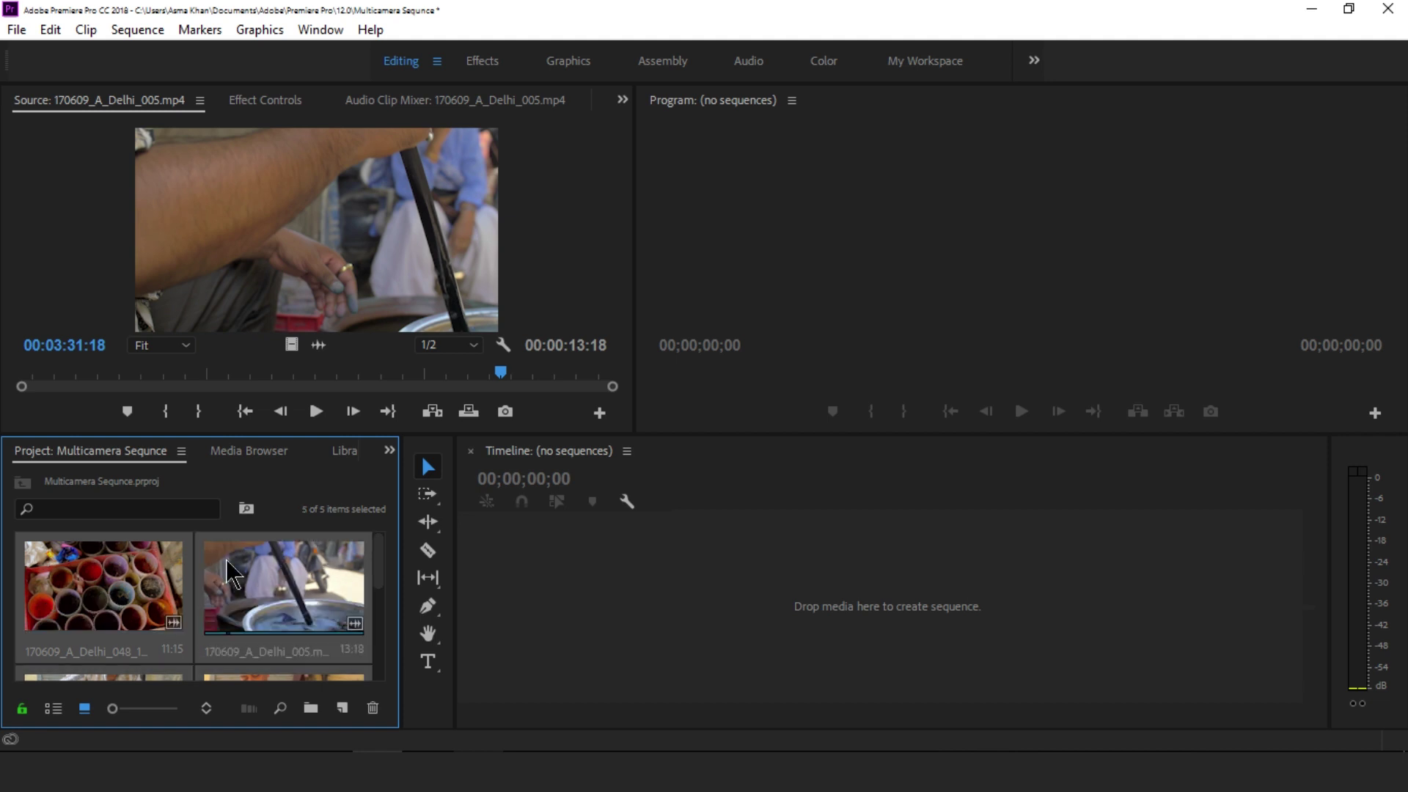
pyautogui.moveTo(448, 564); pyautogui.dragTo(451, 563)
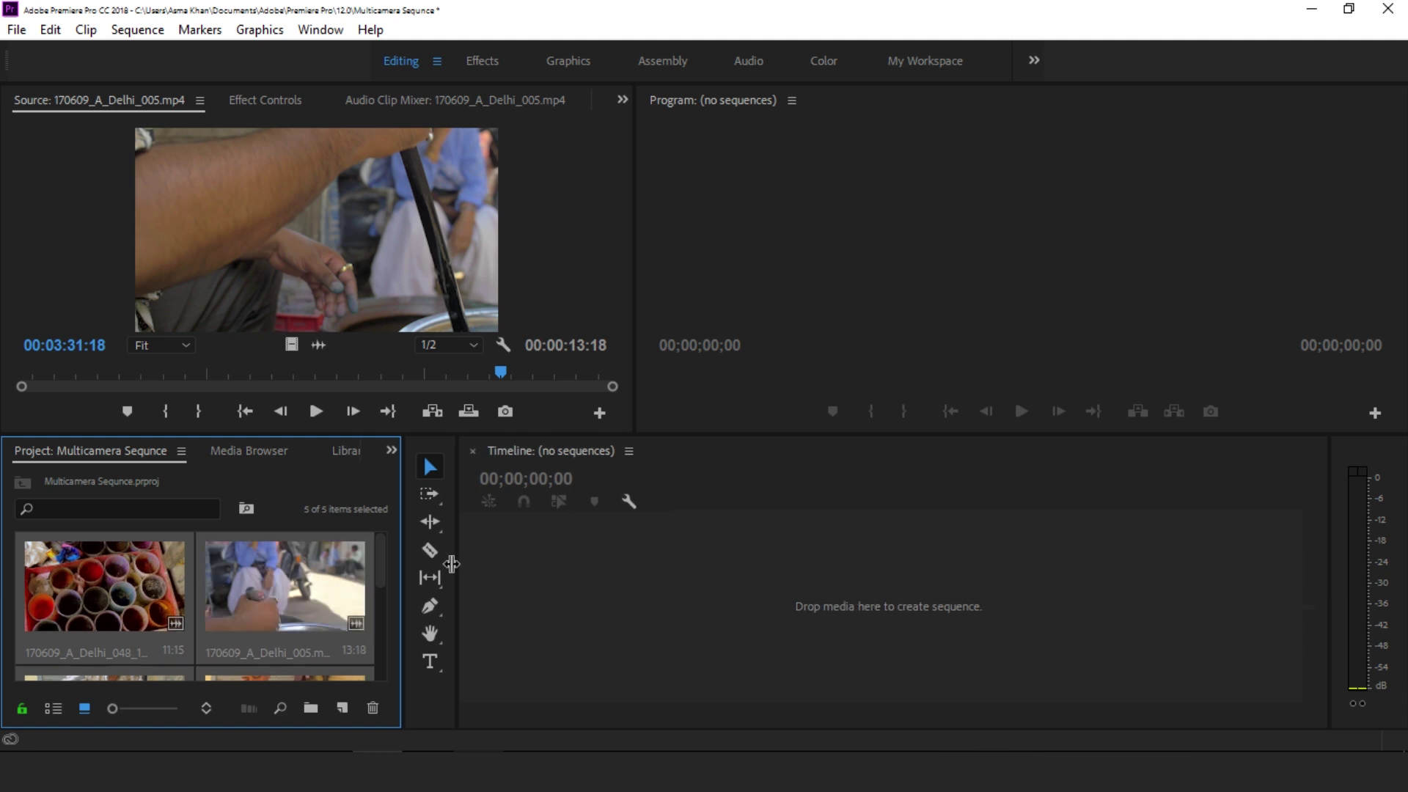
pyautogui.moveTo(451, 563); pyautogui.dragTo(498, 564)
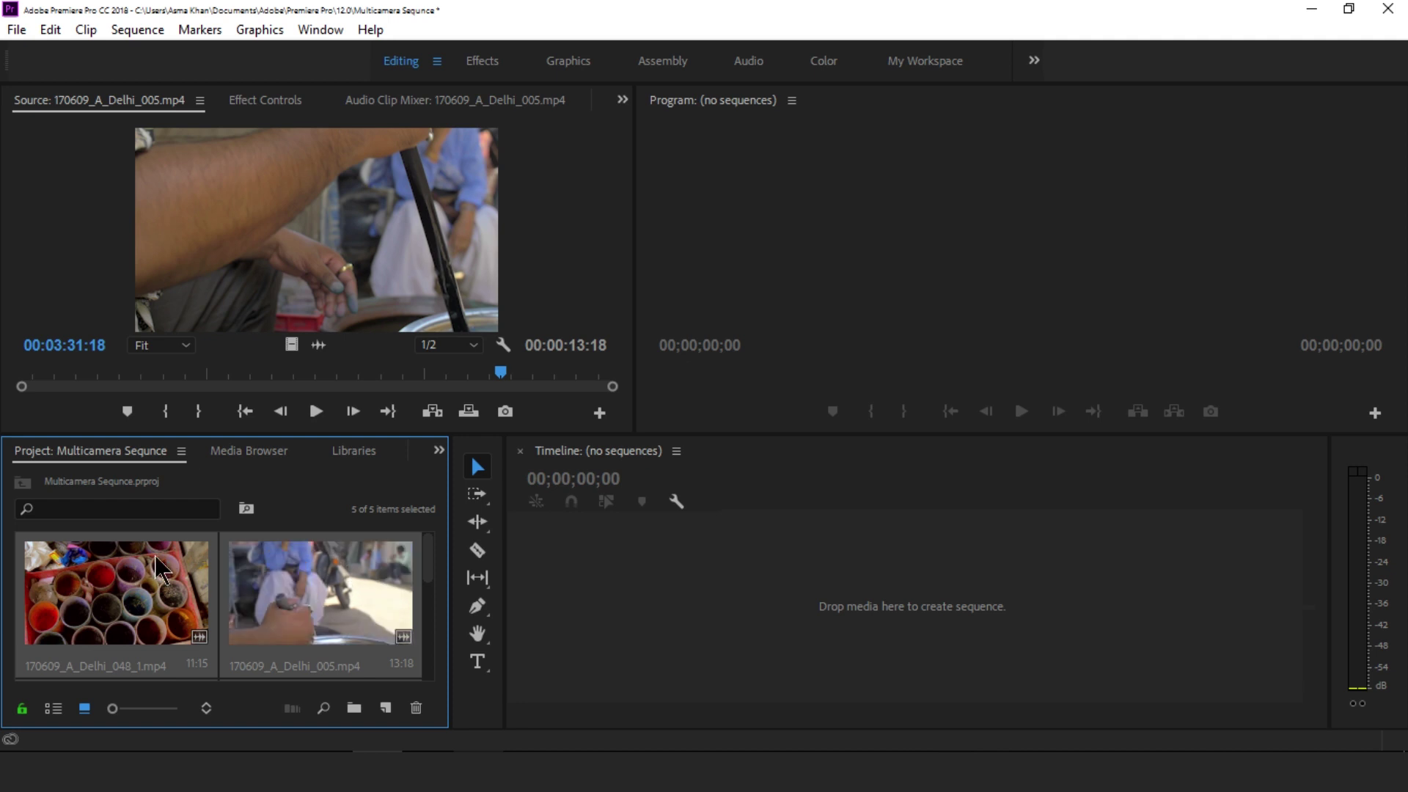
pyautogui.rightClick(260, 583)
pyautogui.moveTo(330, 367)
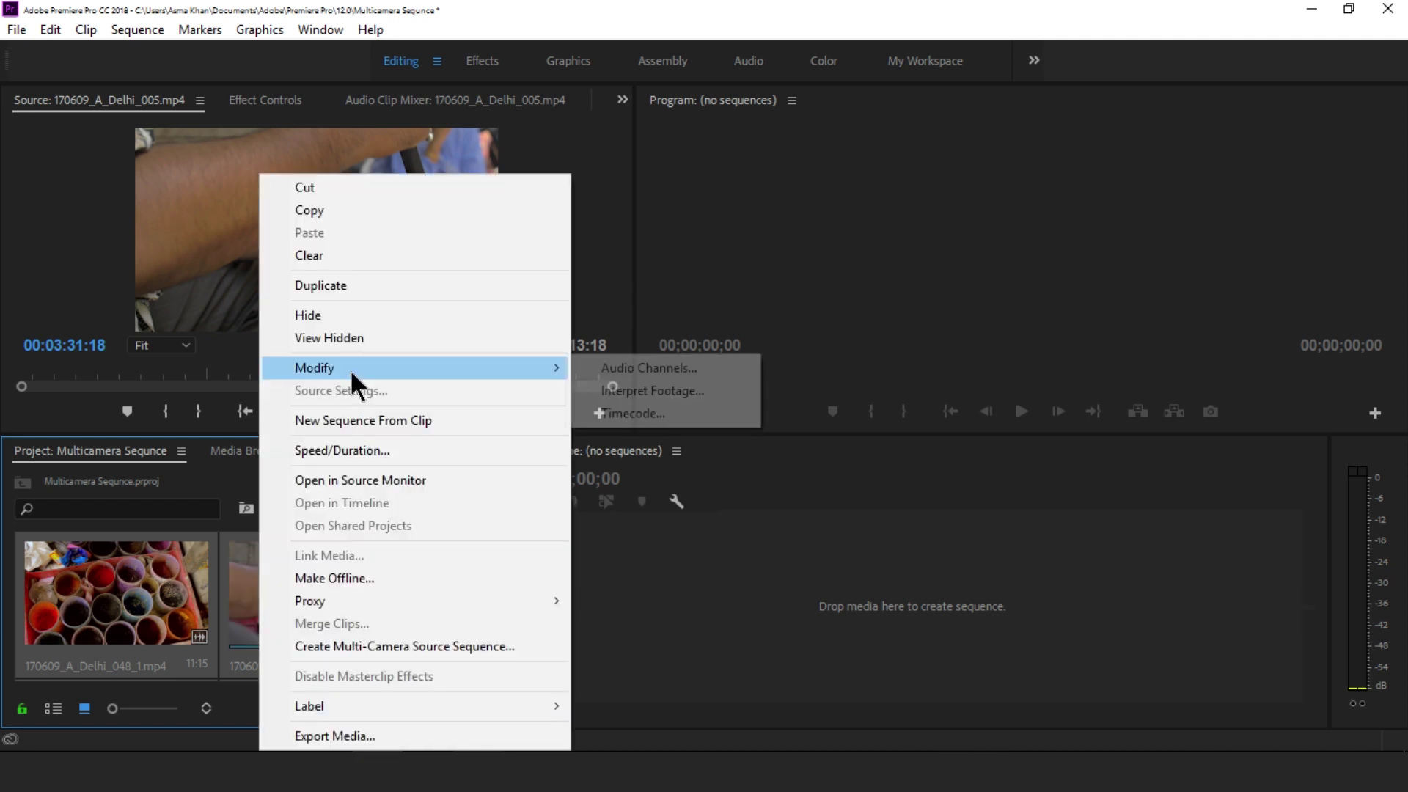
# - Create a multi-camera source sequence synced on In Points, with Camera 1 sequence settings
pyautogui.click(313, 649)
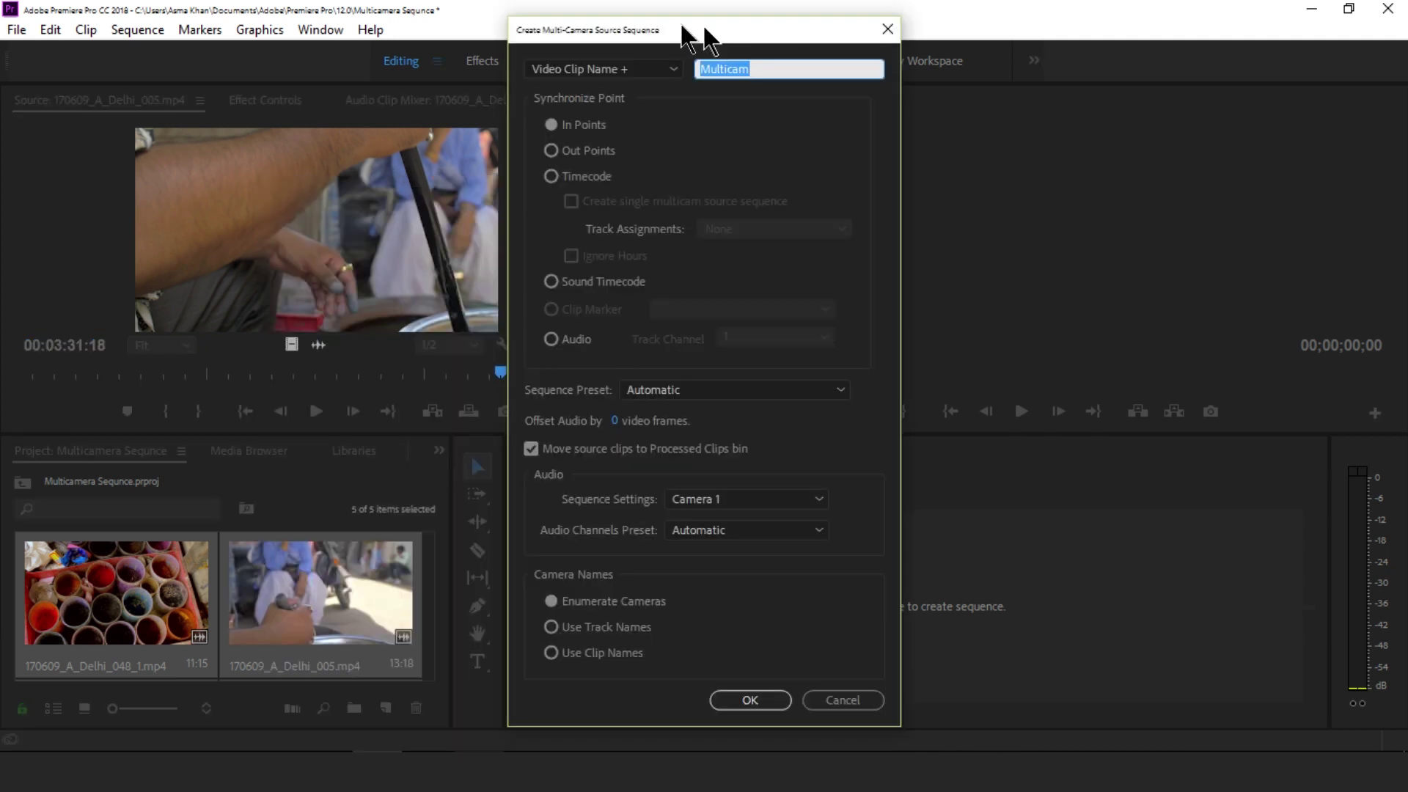
pyautogui.moveTo(704, 31)
pyautogui.mouseDown()
pyautogui.moveTo(573, 37)
pyautogui.moveTo(575, 22)
pyautogui.mouseUp()
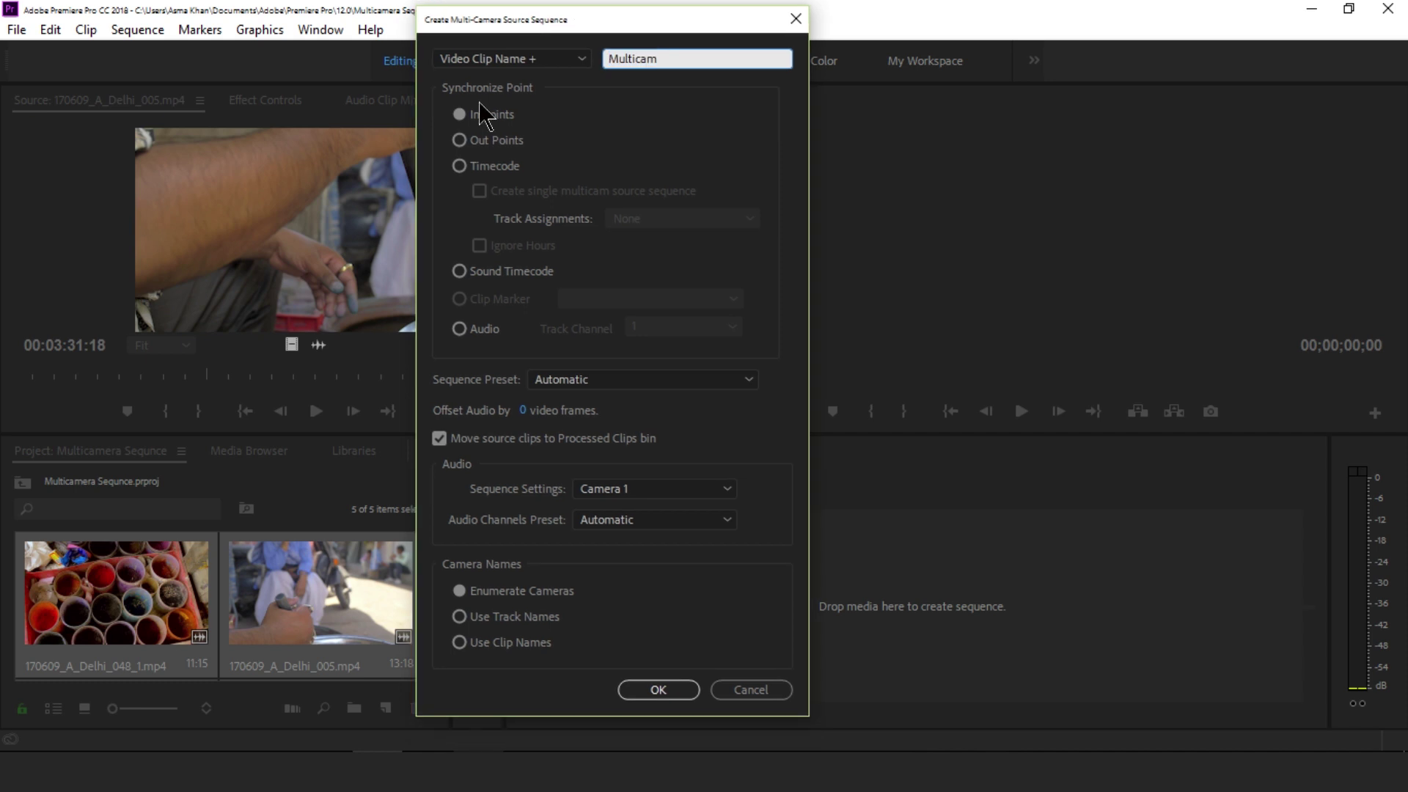
pyautogui.click(490, 140)
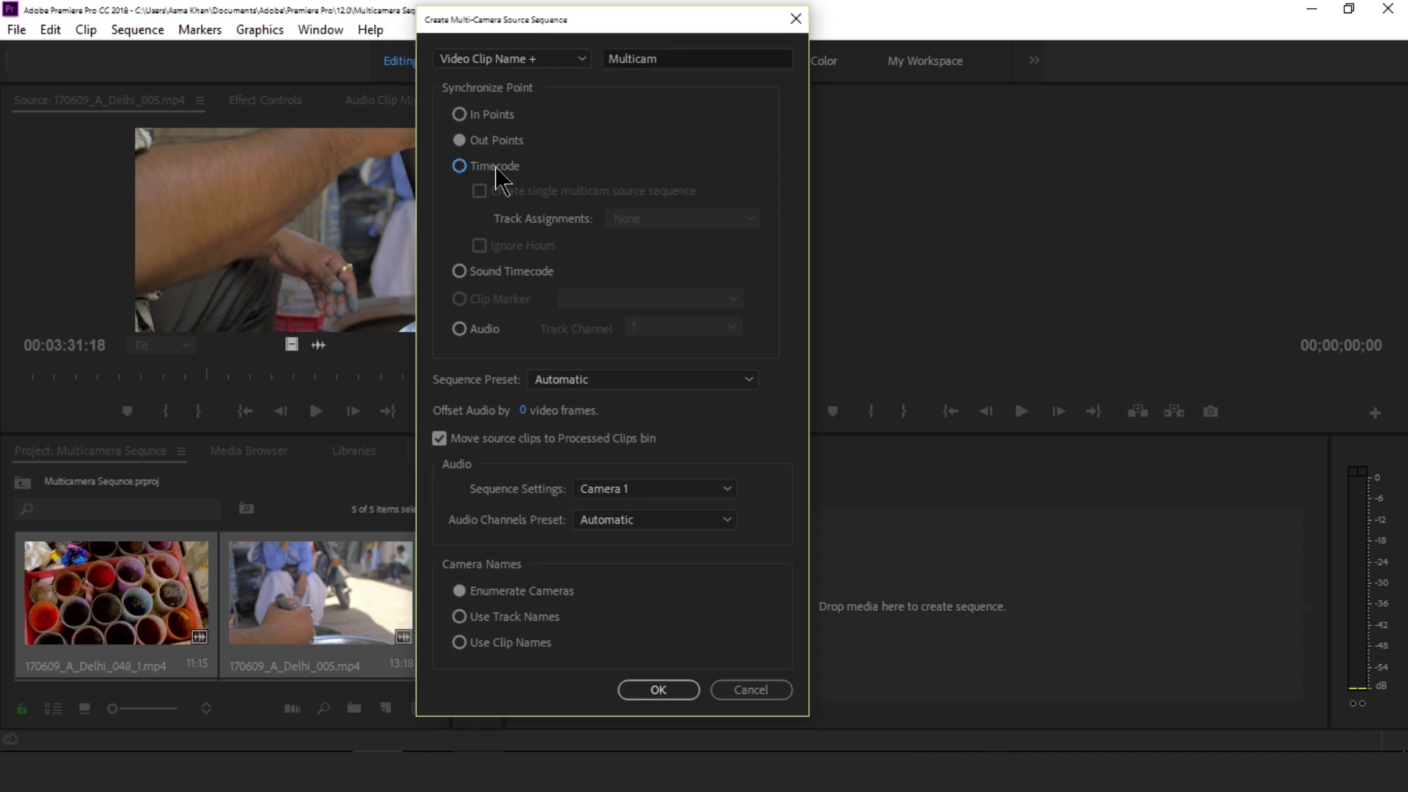
pyautogui.click(499, 177)
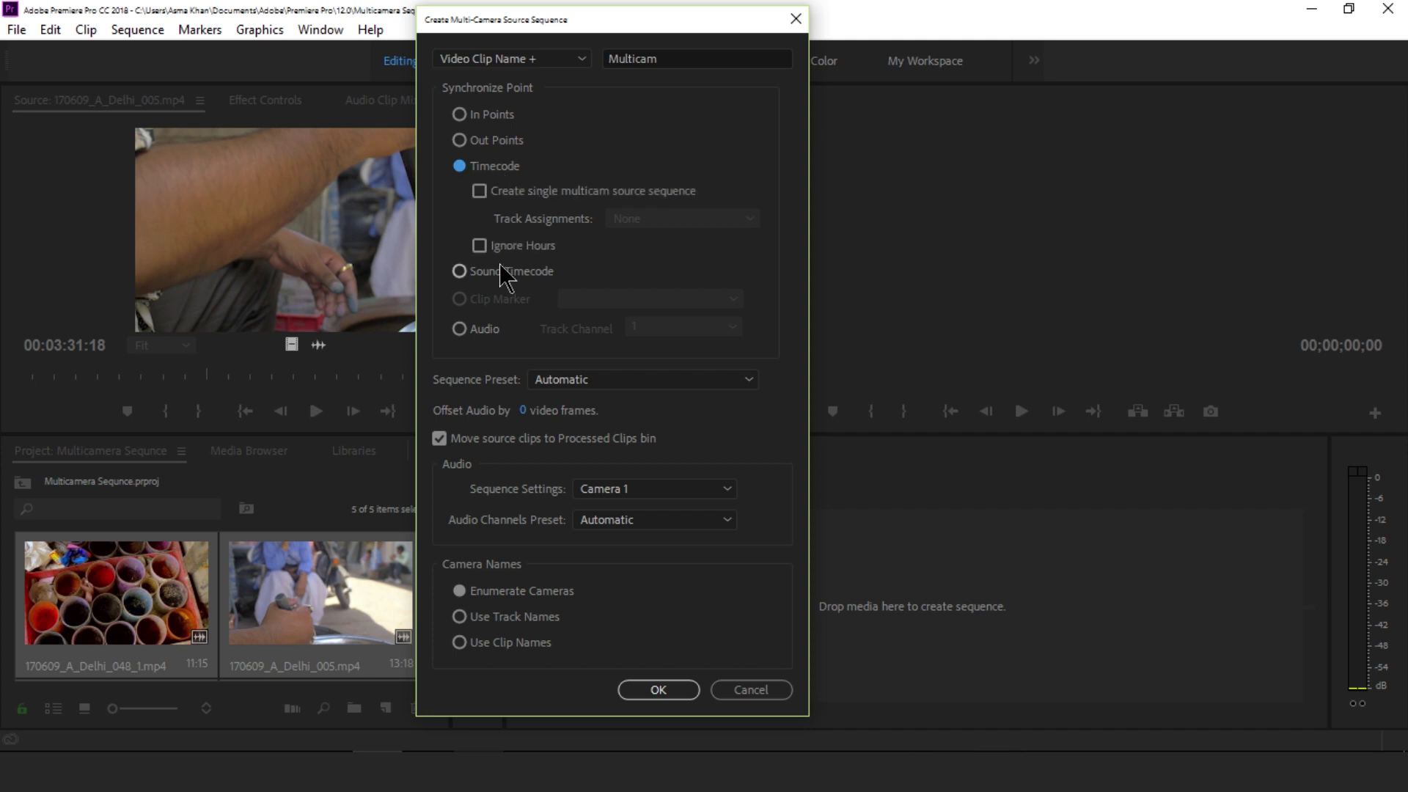
pyautogui.click(486, 114)
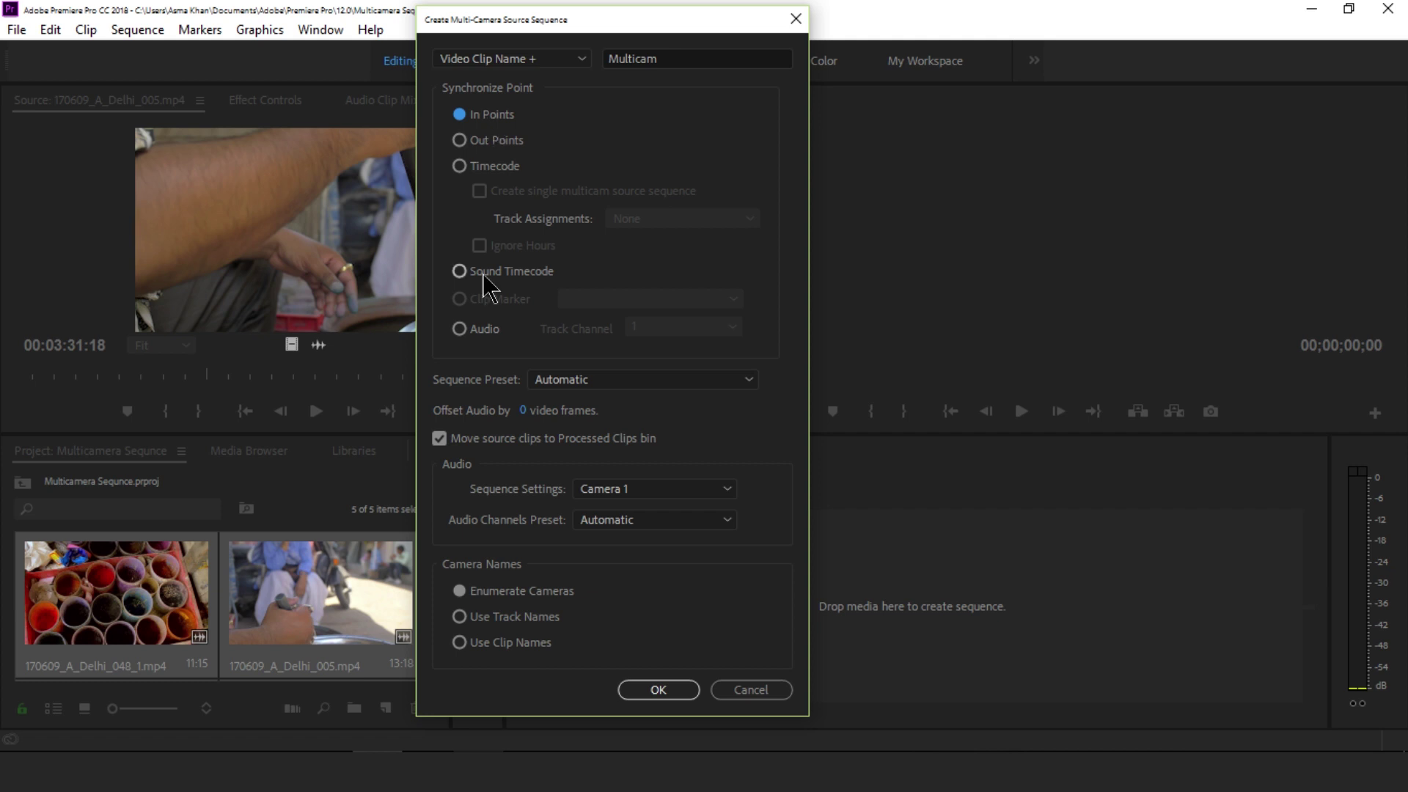
pyautogui.click(463, 276)
pyautogui.click(647, 489)
pyautogui.click(634, 701)
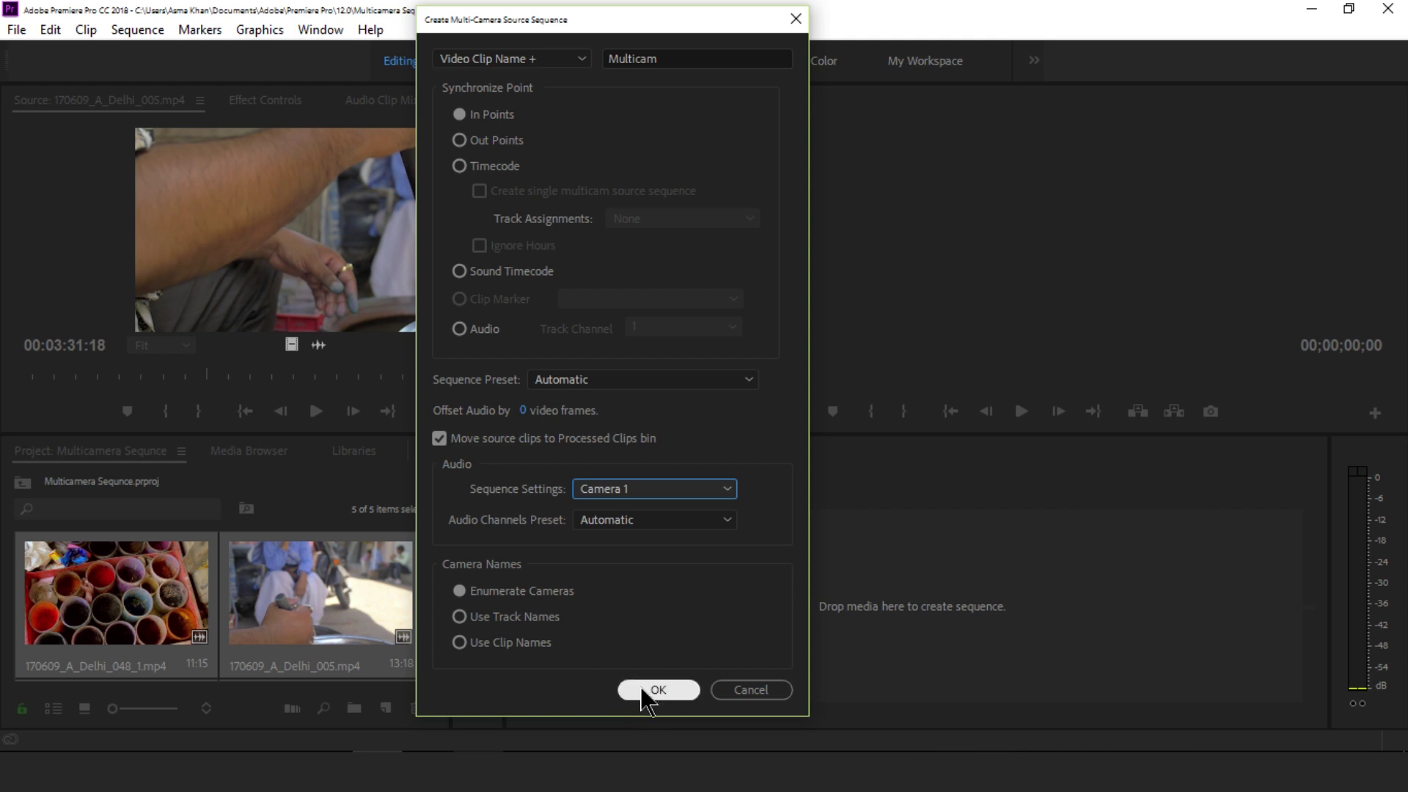
pyautogui.click(643, 690)
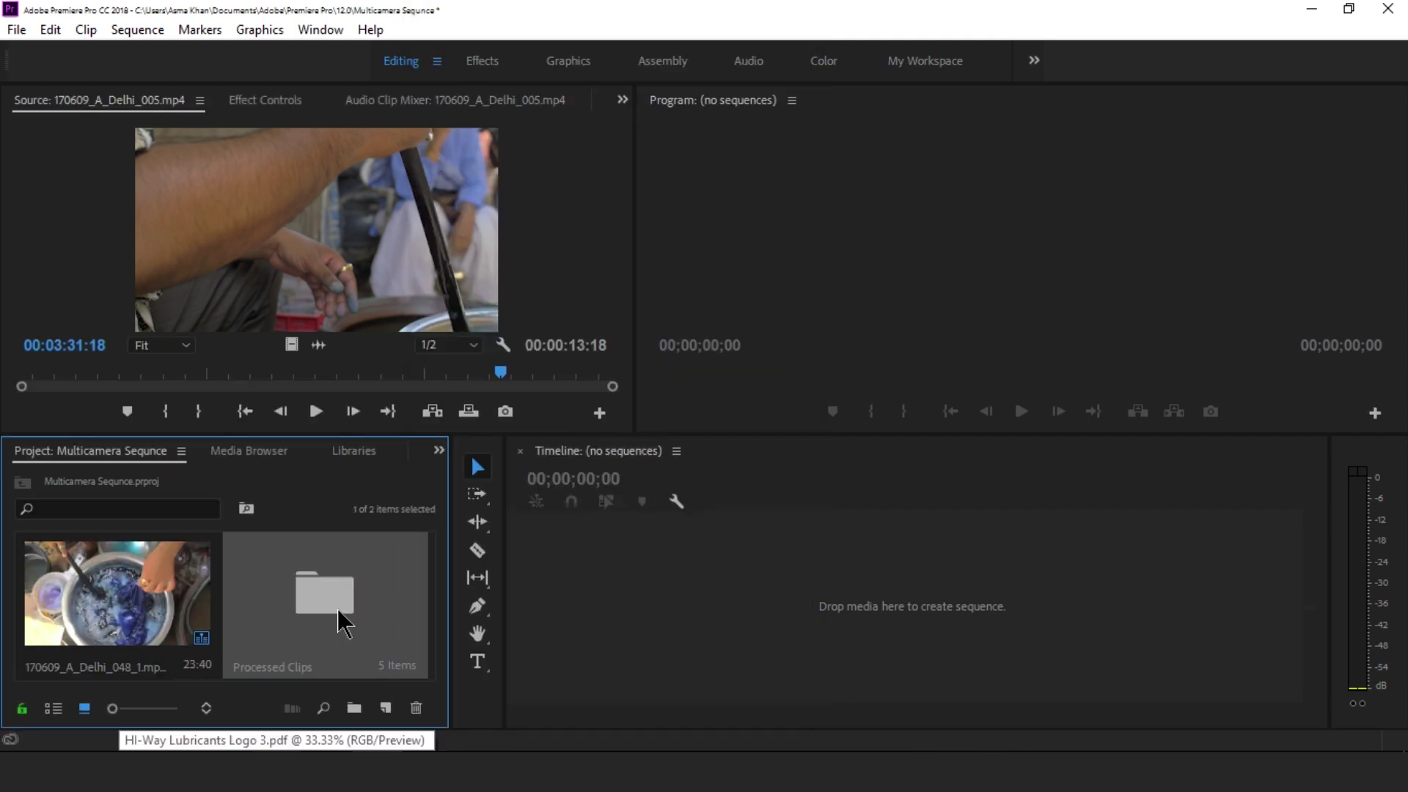
# - Show the Processed Clips bin and project root in List View, then select the multicam clip
pyautogui.doubleClick(384, 633)
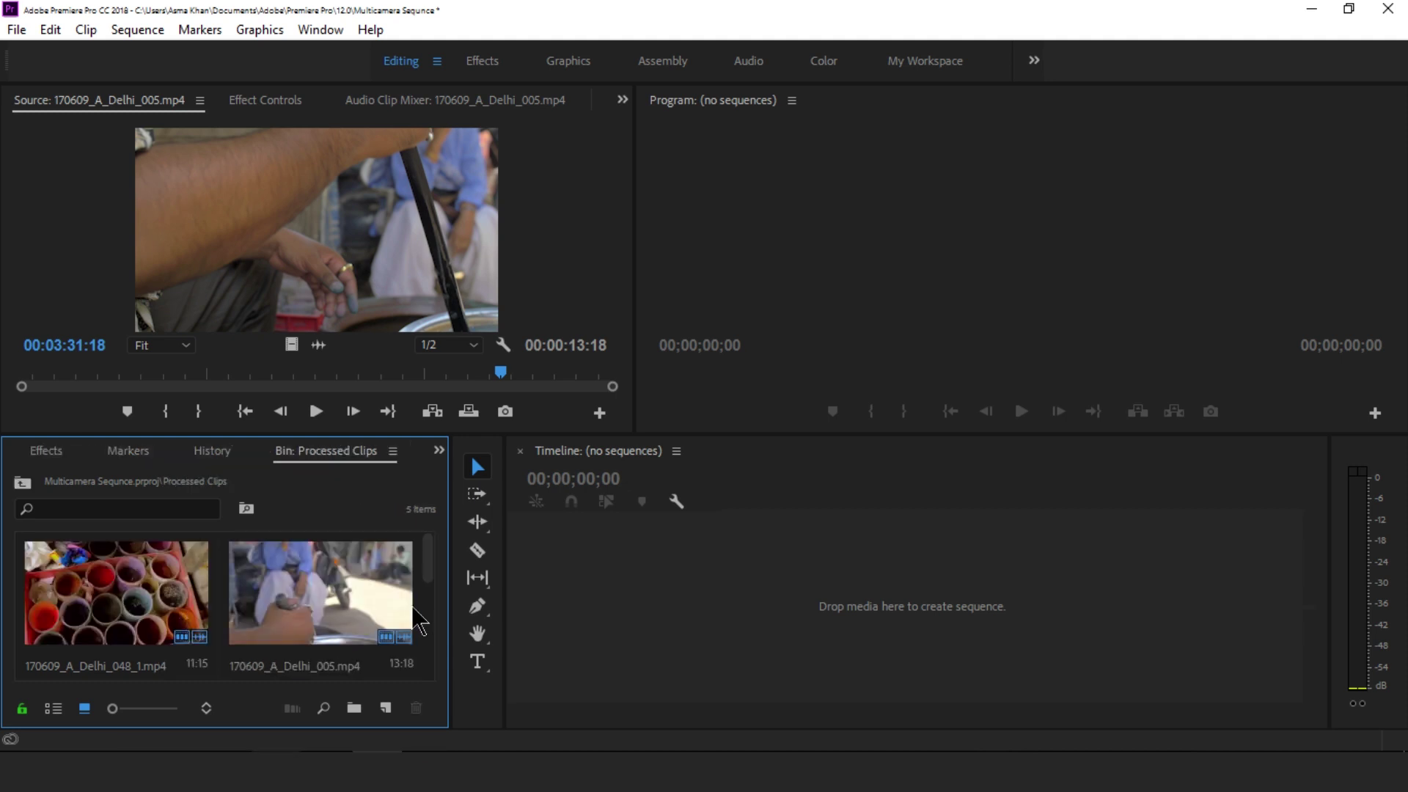
pyautogui.click(53, 709)
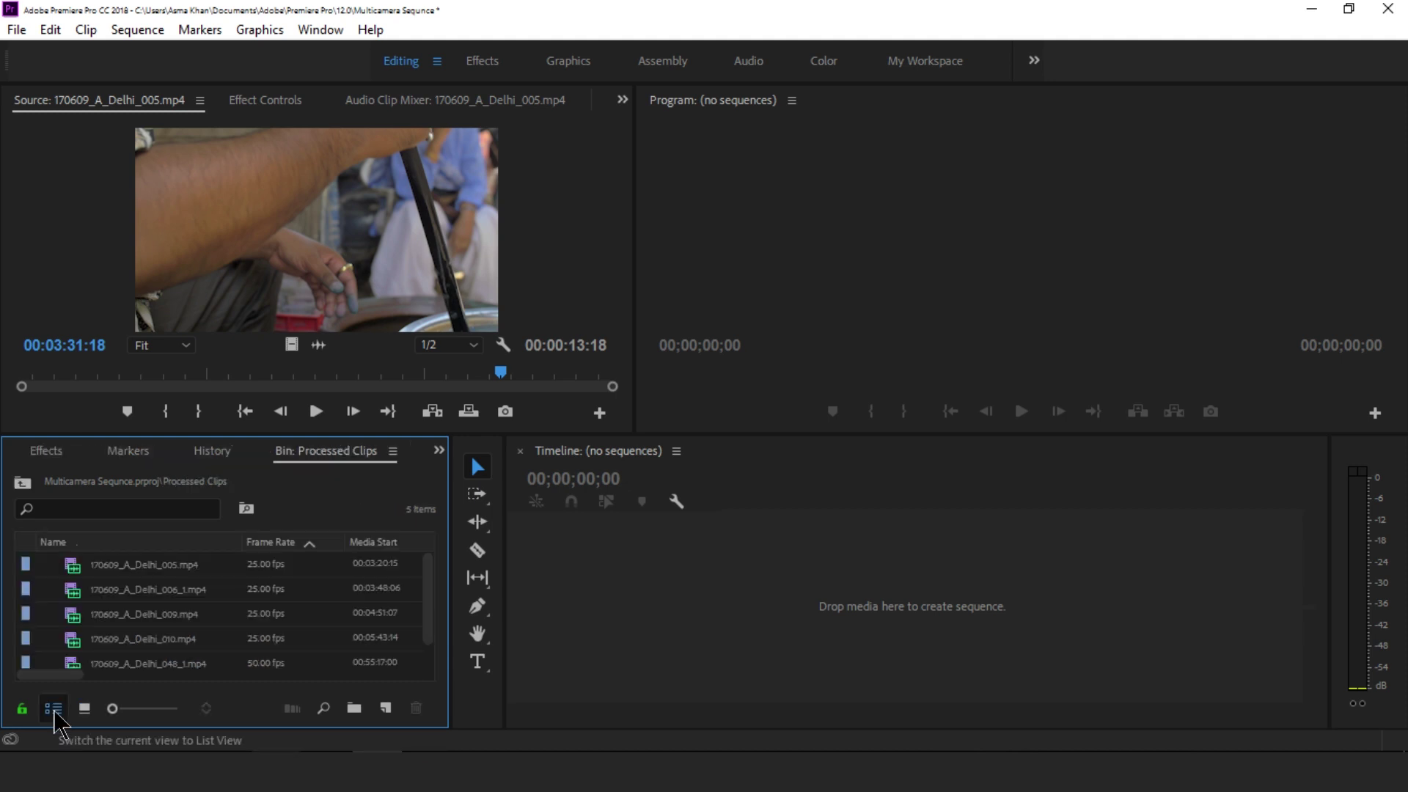
pyautogui.scroll(-1, 426, 631)
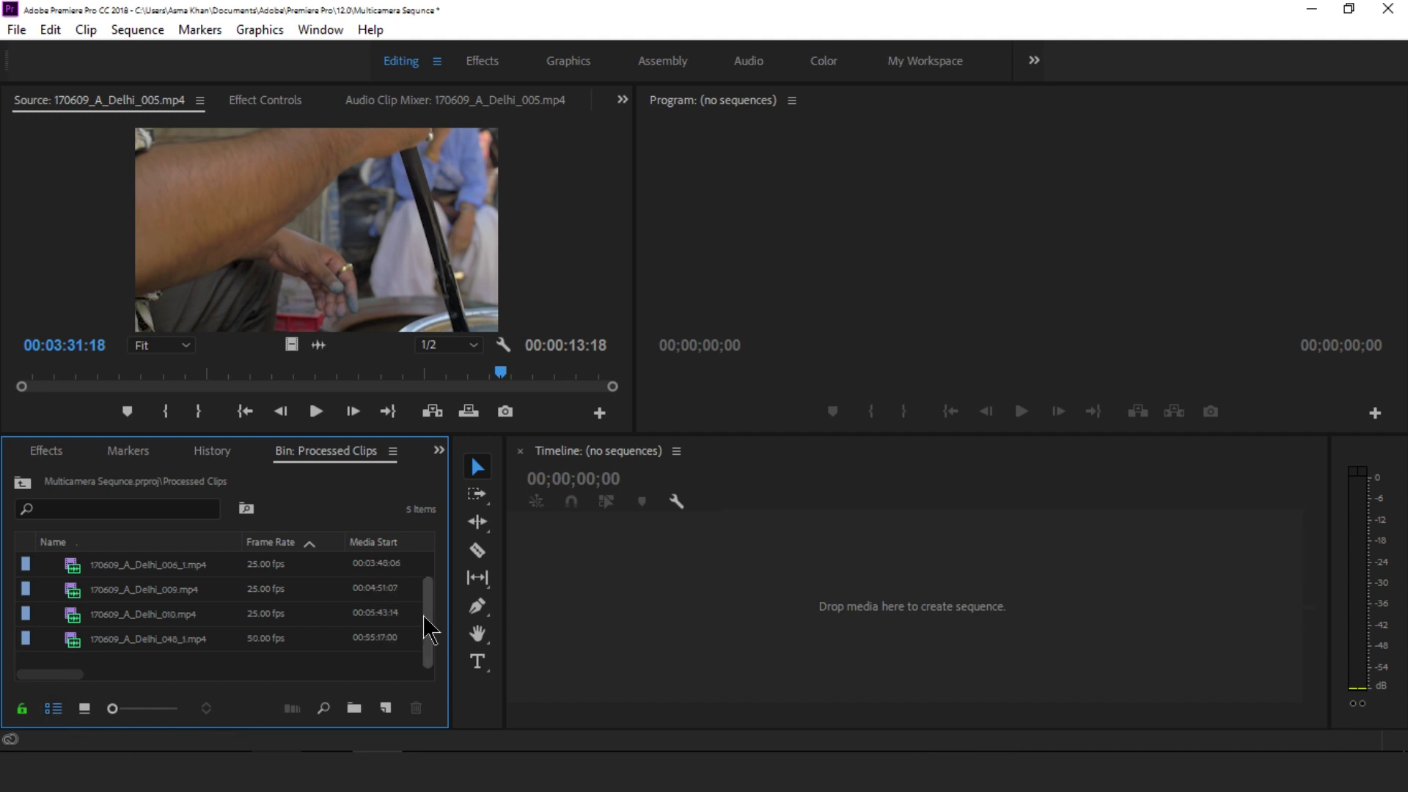
pyautogui.scroll(1, 427, 631)
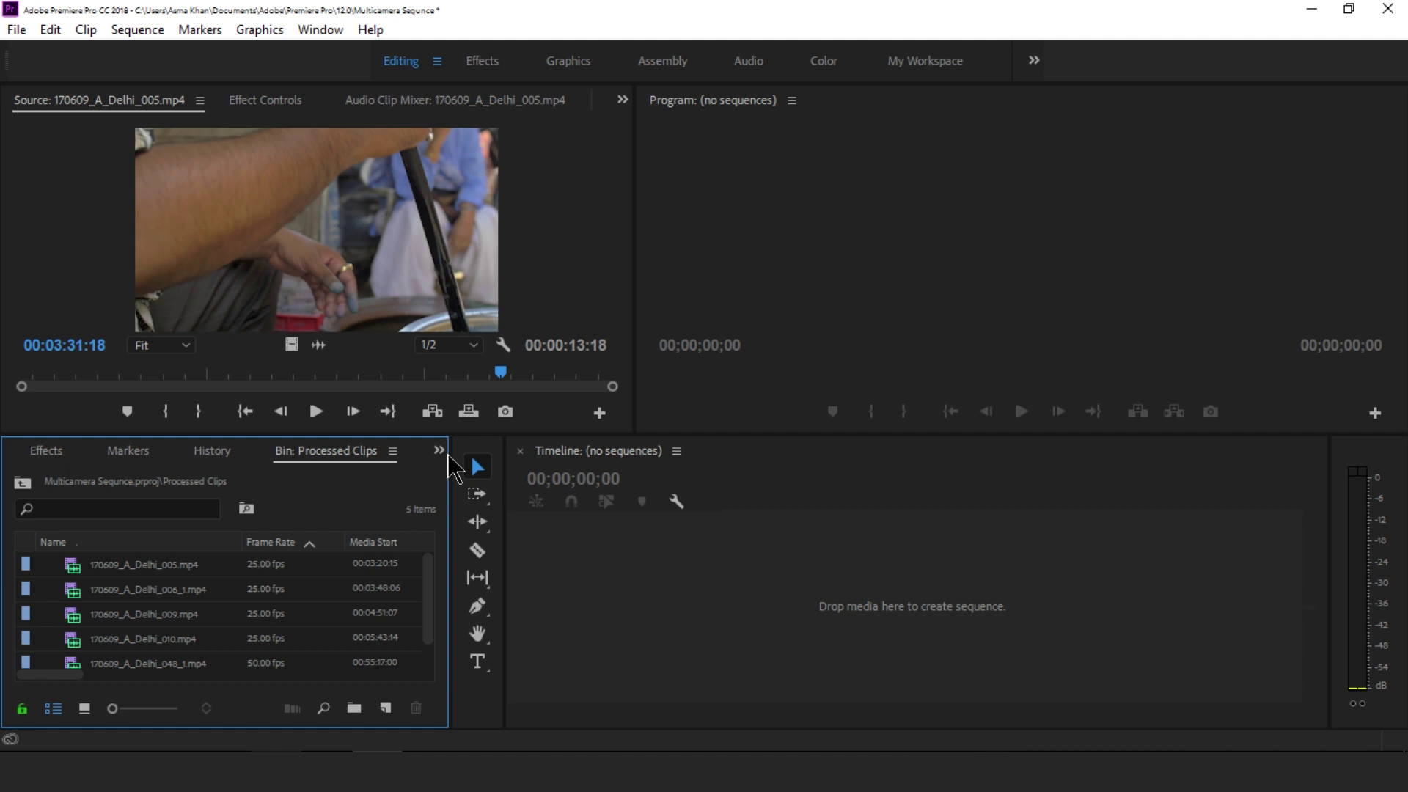
pyautogui.click(438, 449)
pyautogui.click(471, 484)
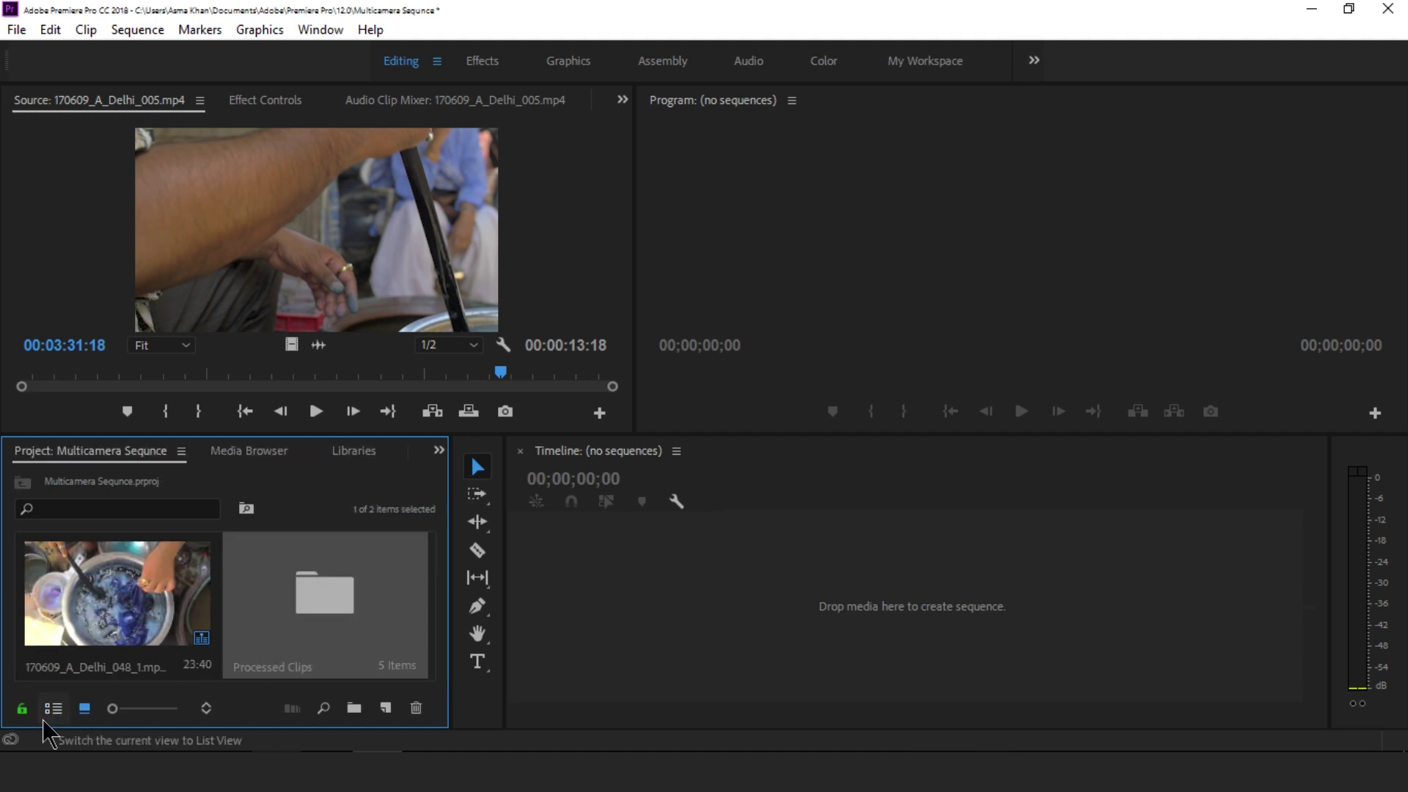
pyautogui.click(51, 711)
pyautogui.click(73, 571)
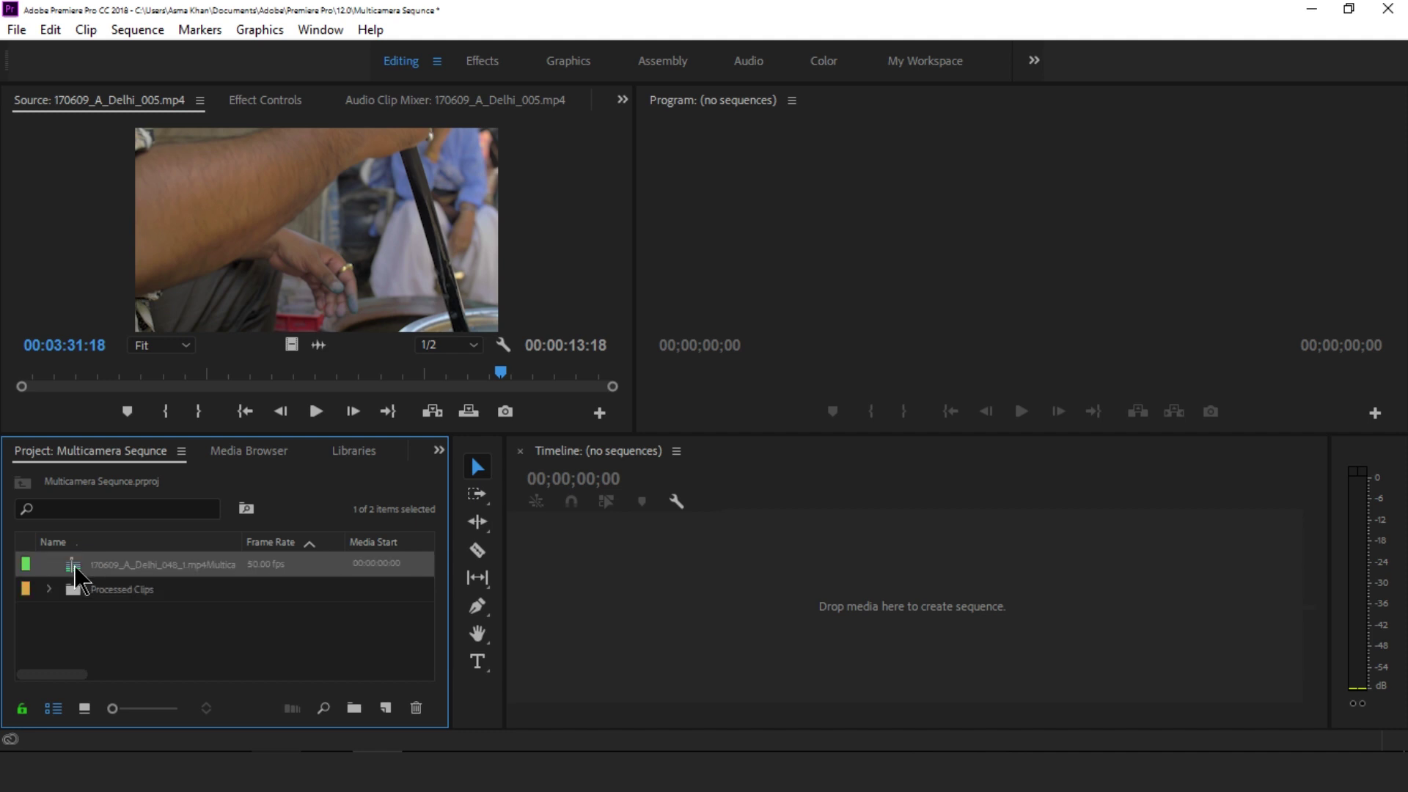
# - Replace the multicam source sequence's name with 'Multicamera sequnce' and reselect it
pyautogui.click(134, 564)
pyautogui.press('Left')
pyautogui.press('Left')
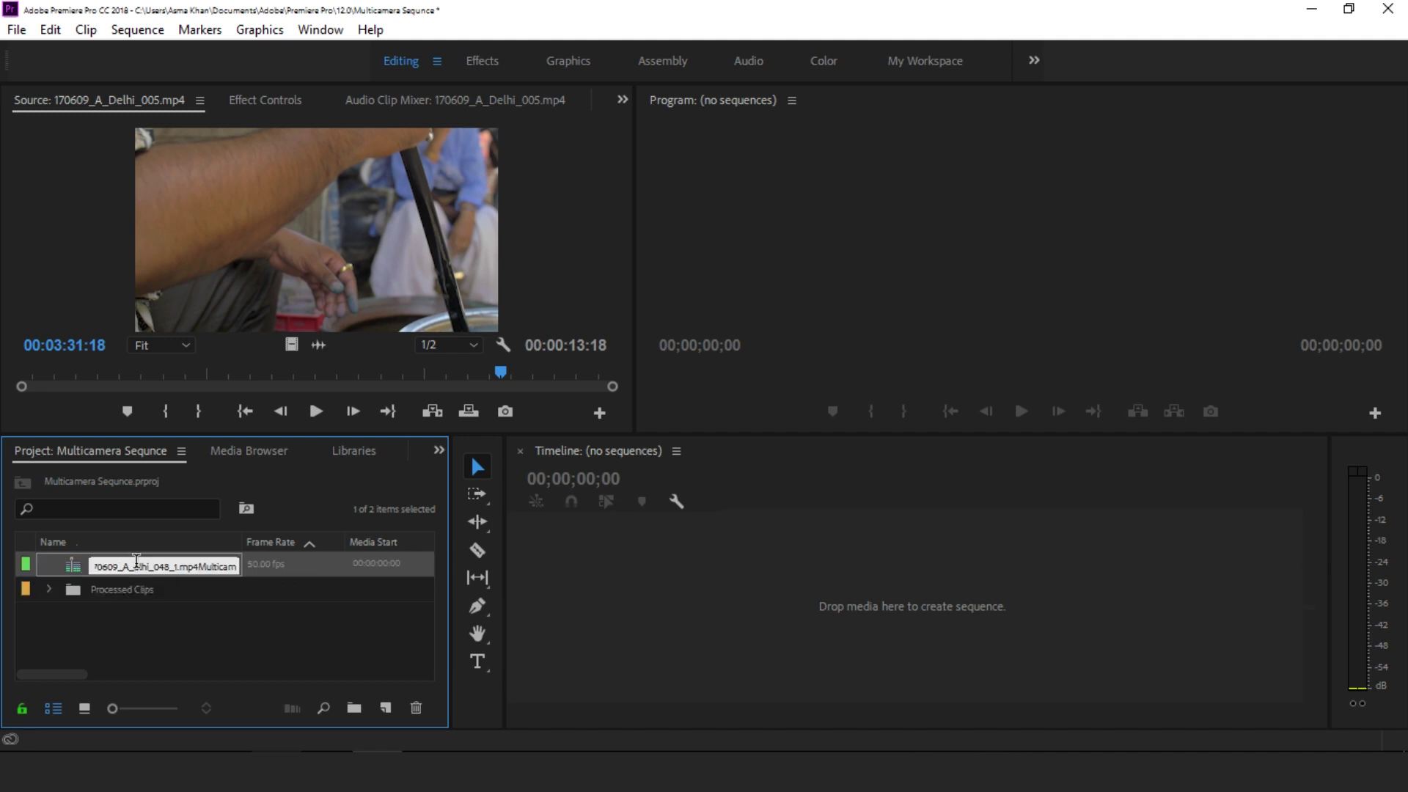
pyautogui.hotkey('shift', 'End')
pyautogui.press('Delete')
pyautogui.hotkey('shift', 'Home')
pyautogui.press('Delete')
pyautogui.write('Multi')
pyautogui.write('camera s')
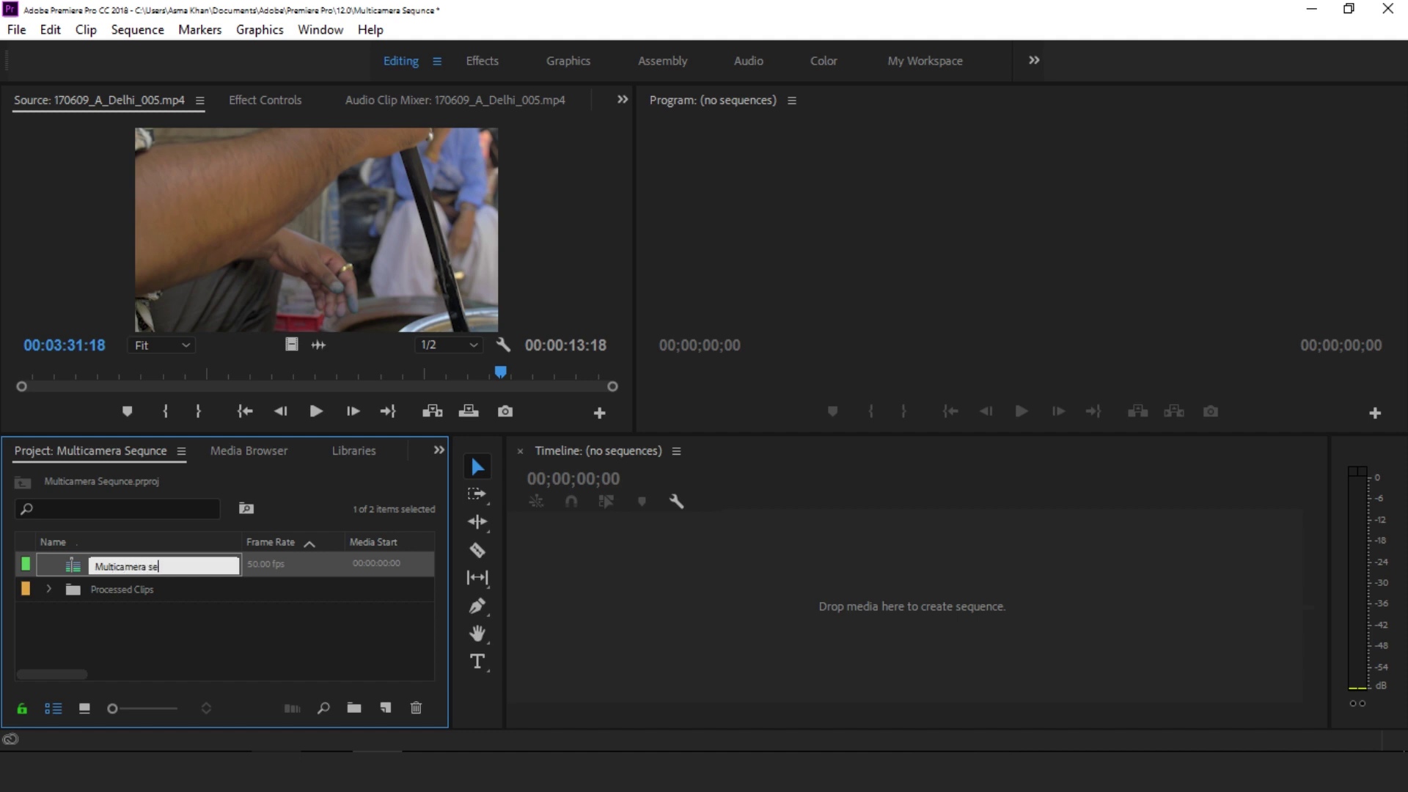
pyautogui.write('qunc')
pyautogui.write('e')
pyautogui.press('Tab')
pyautogui.click(257, 660)
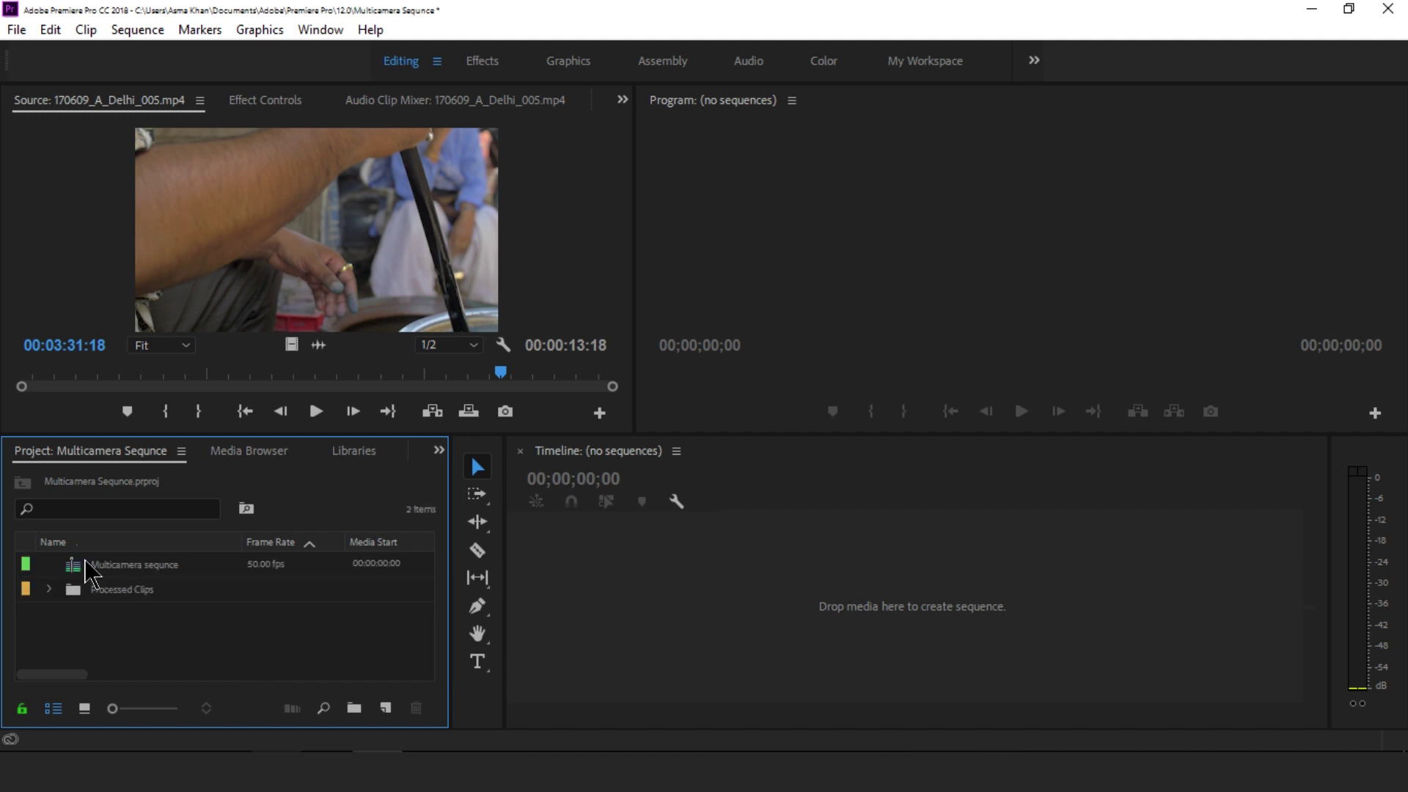
pyautogui.click(87, 570)
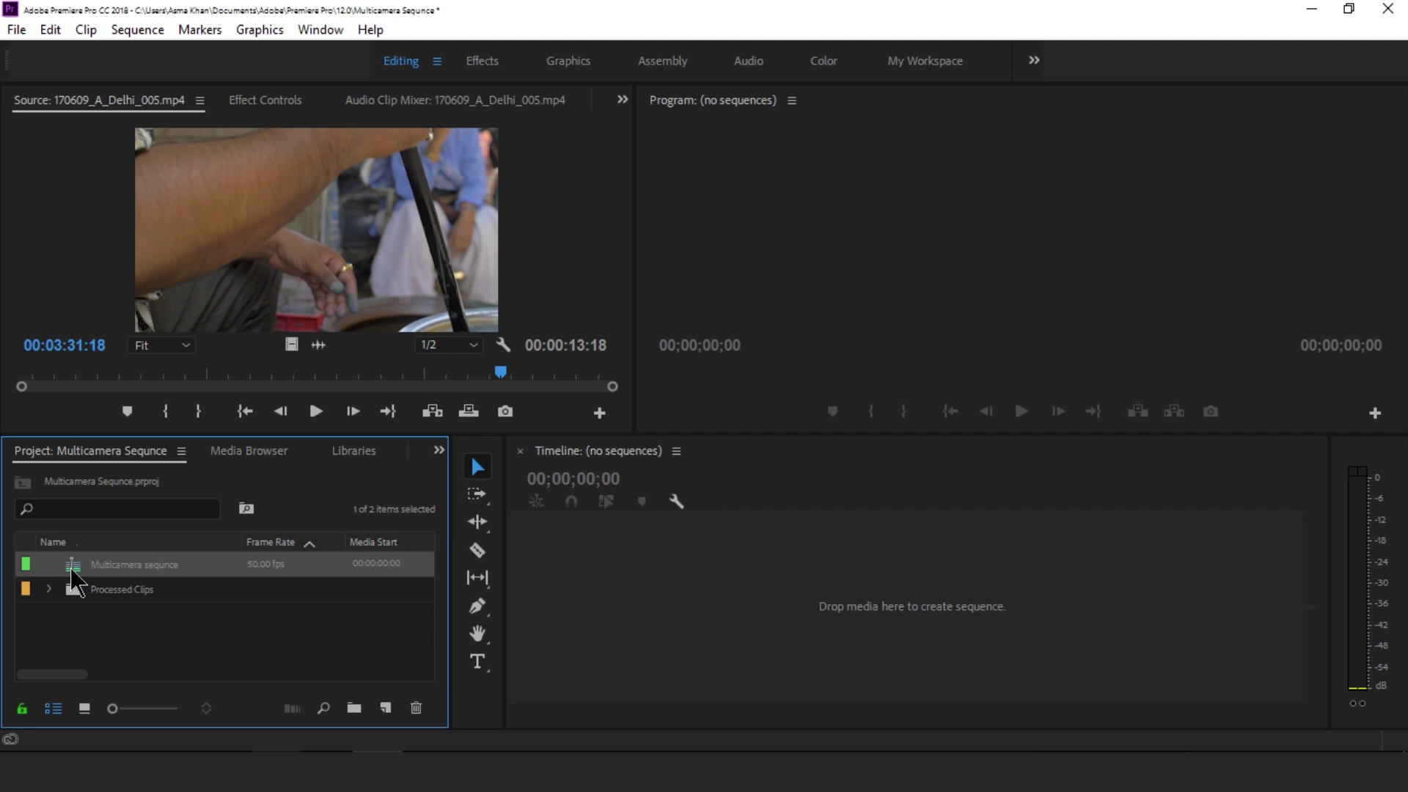
# - Make a target sequence from 'Multicamera sequnce' in the Timeline and move the playhead later
pyautogui.moveTo(74, 574); pyautogui.dragTo(673, 571)
pyautogui.moveTo(673, 570); pyautogui.dragTo(676, 581)
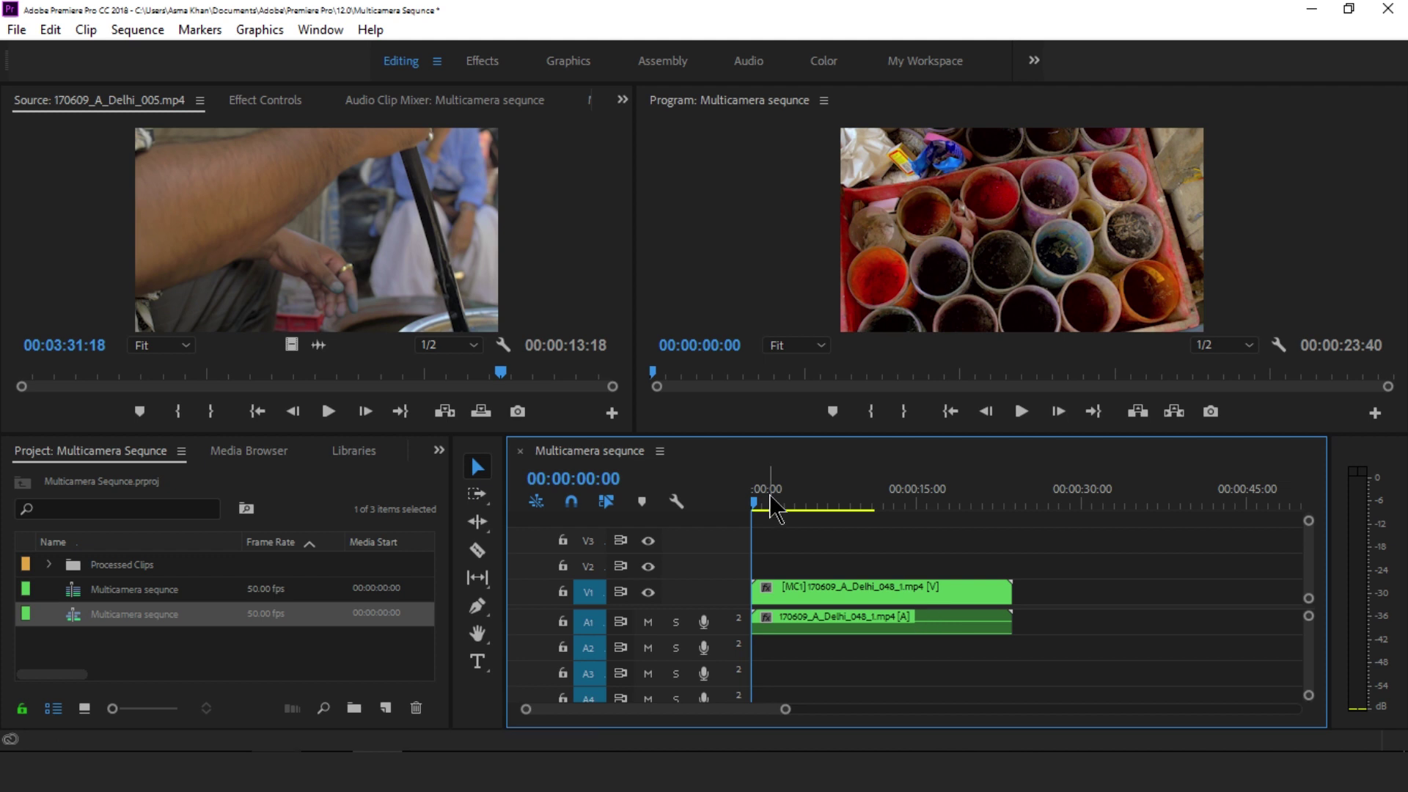
pyautogui.click(790, 504)
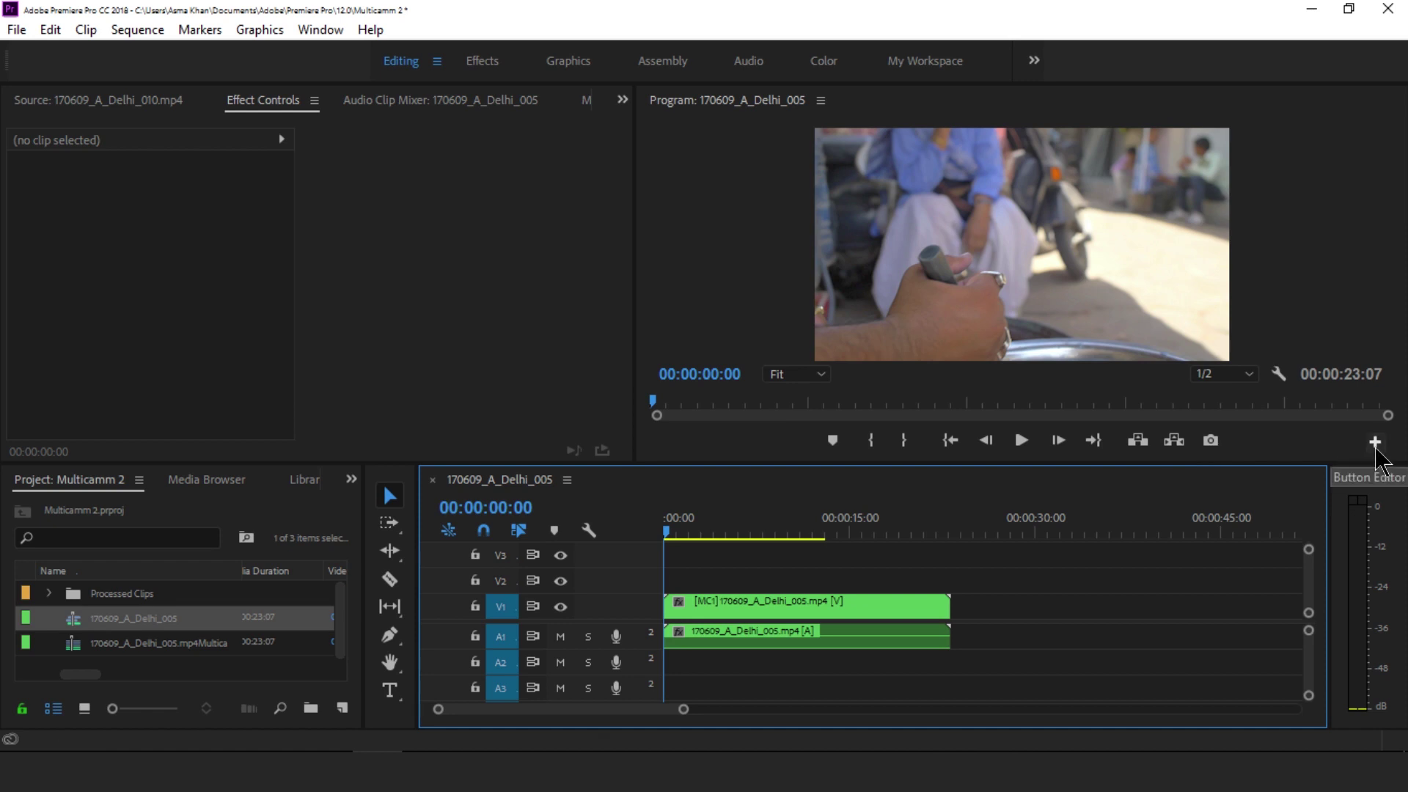
# - Add Toggle Multi-Camera View to the Program Monitor button bar and switch it on
pyautogui.click(1374, 443)
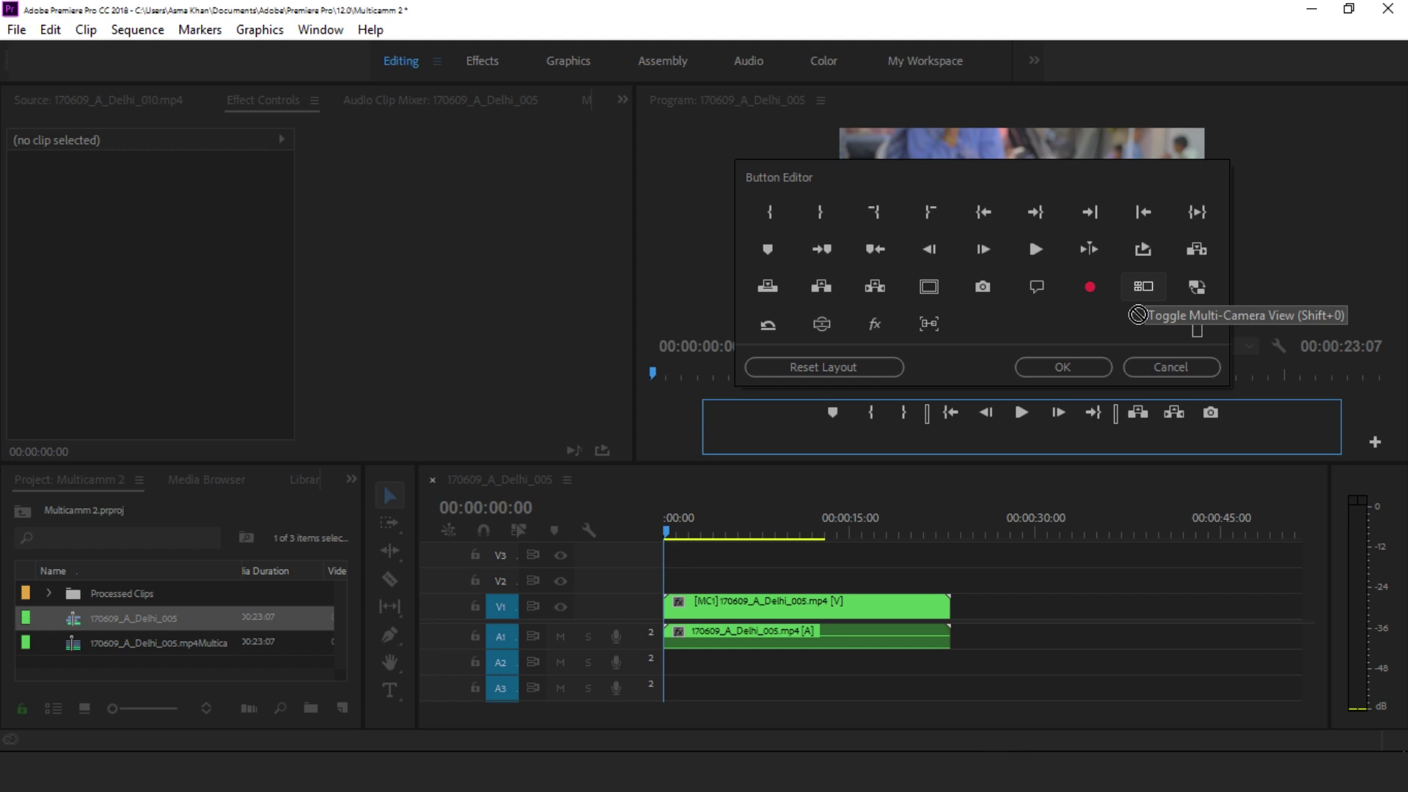
pyautogui.moveTo(1147, 295); pyautogui.dragTo(1118, 441)
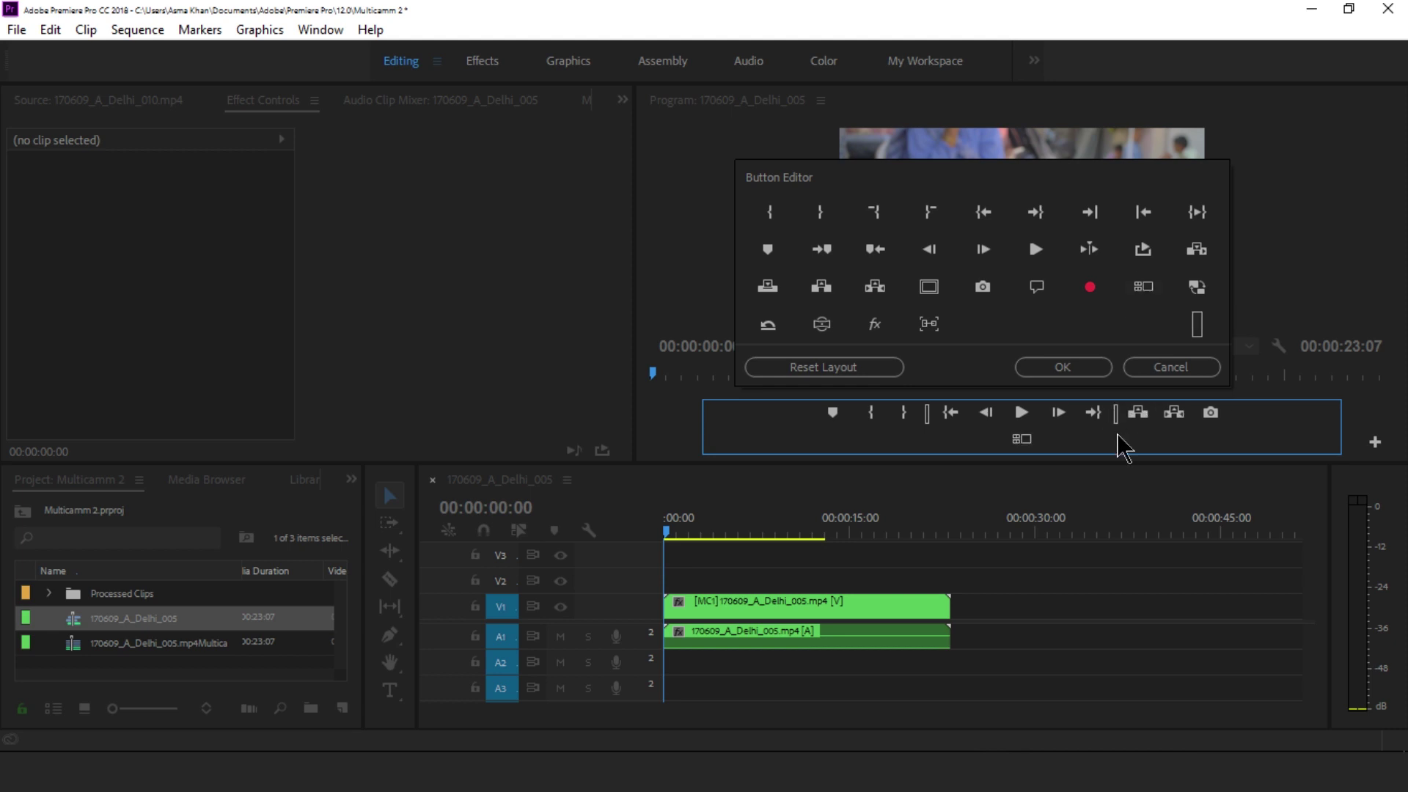
pyautogui.click(1052, 370)
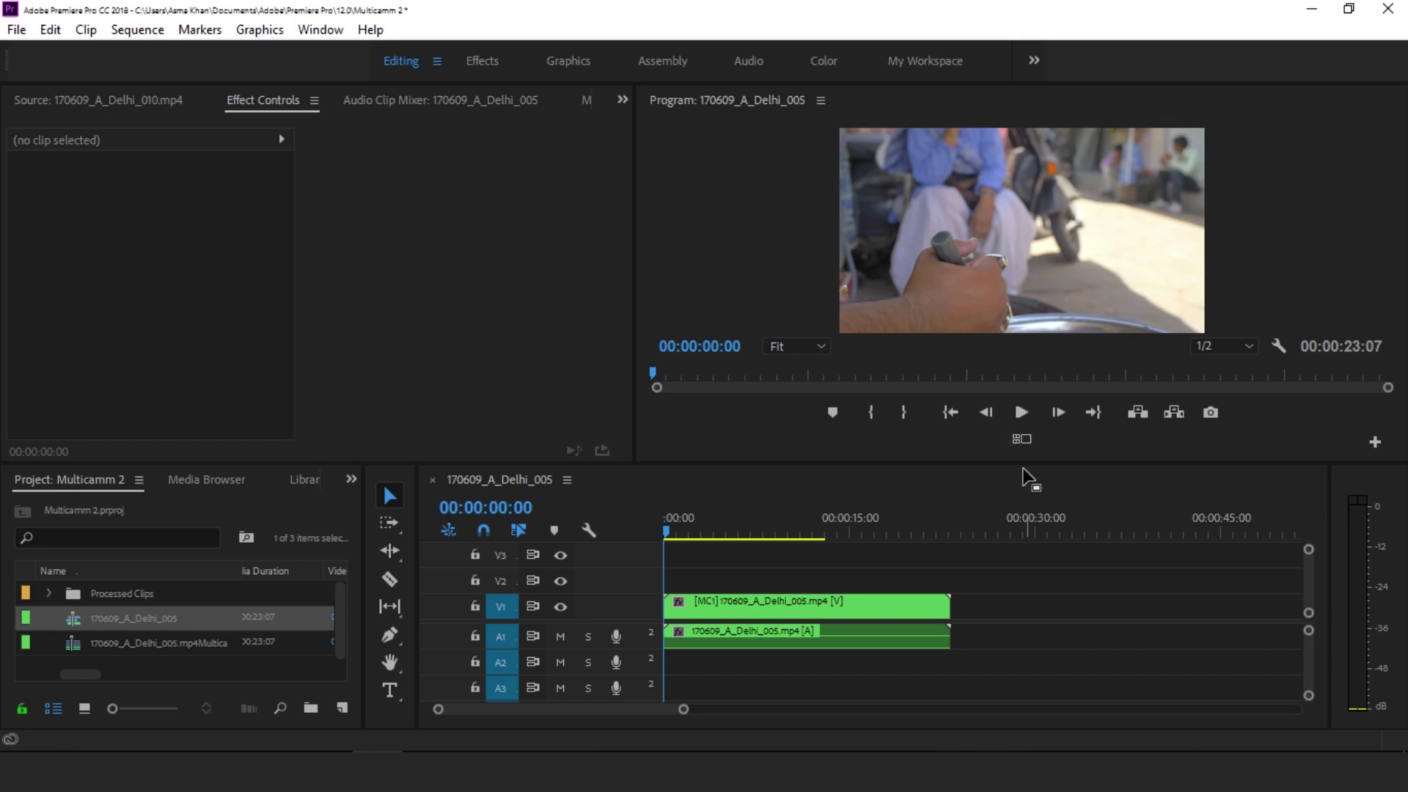
pyautogui.click(1022, 440)
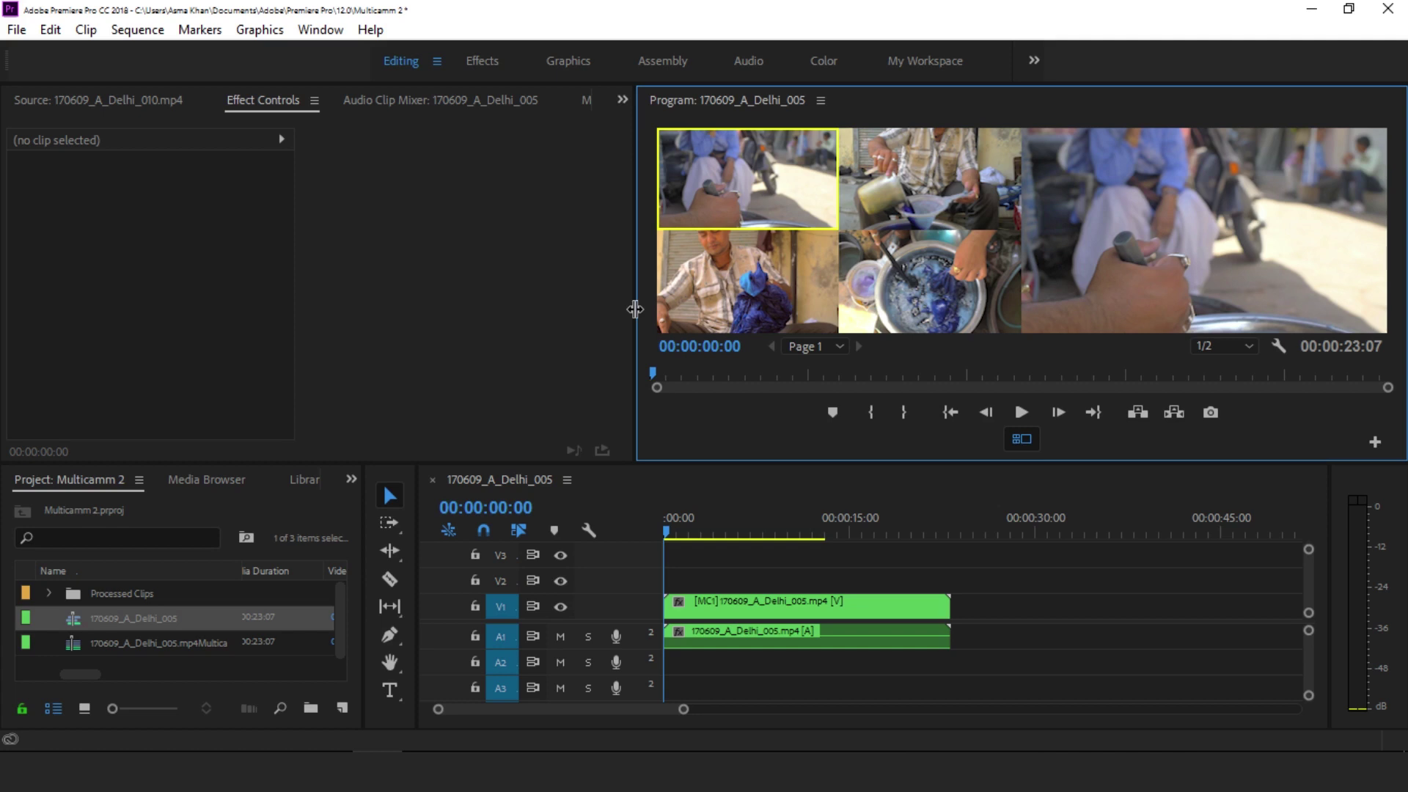
# - Widen the Program Monitor and cut live to cameras 1 and 2 during playback
pyautogui.moveTo(635, 308); pyautogui.dragTo(403, 307)
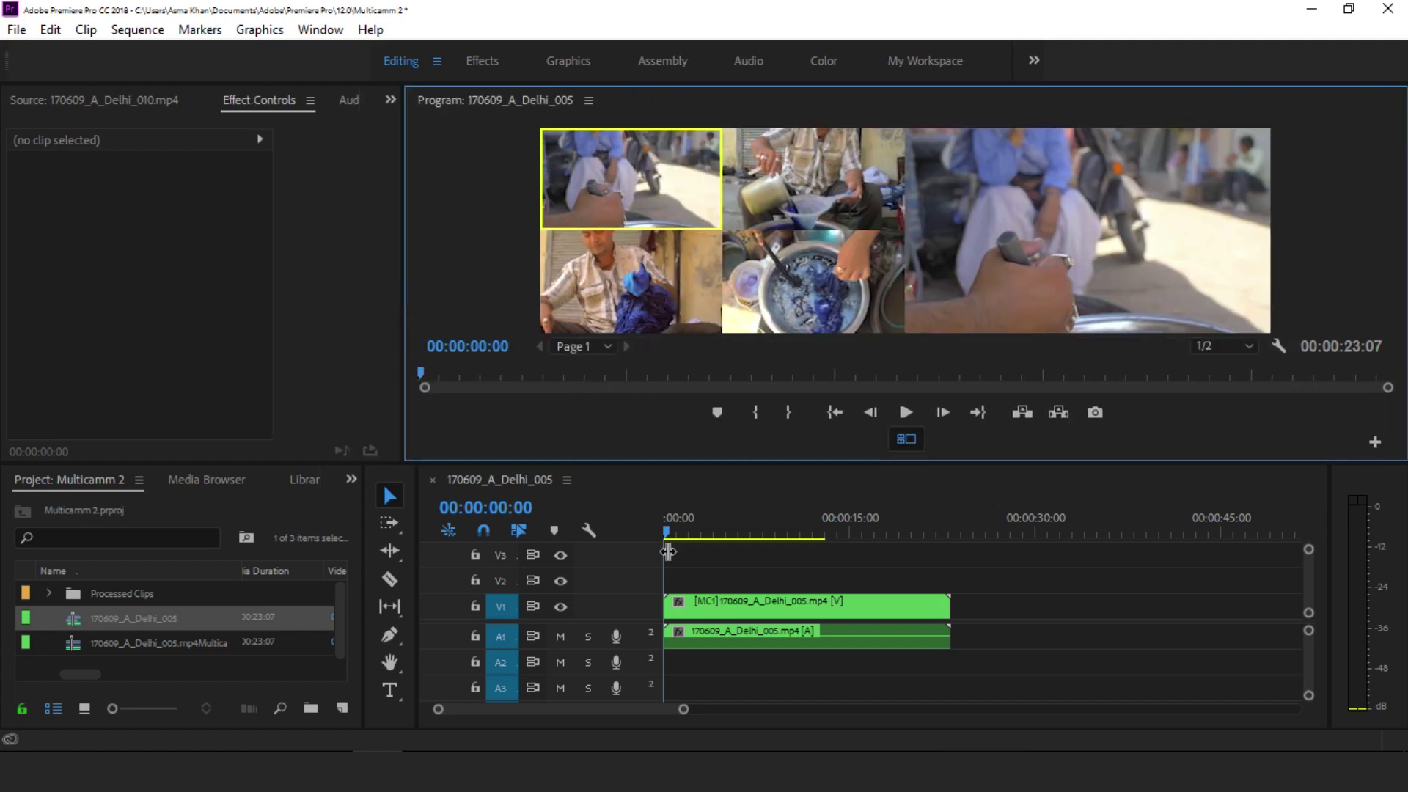
pyautogui.press('space')
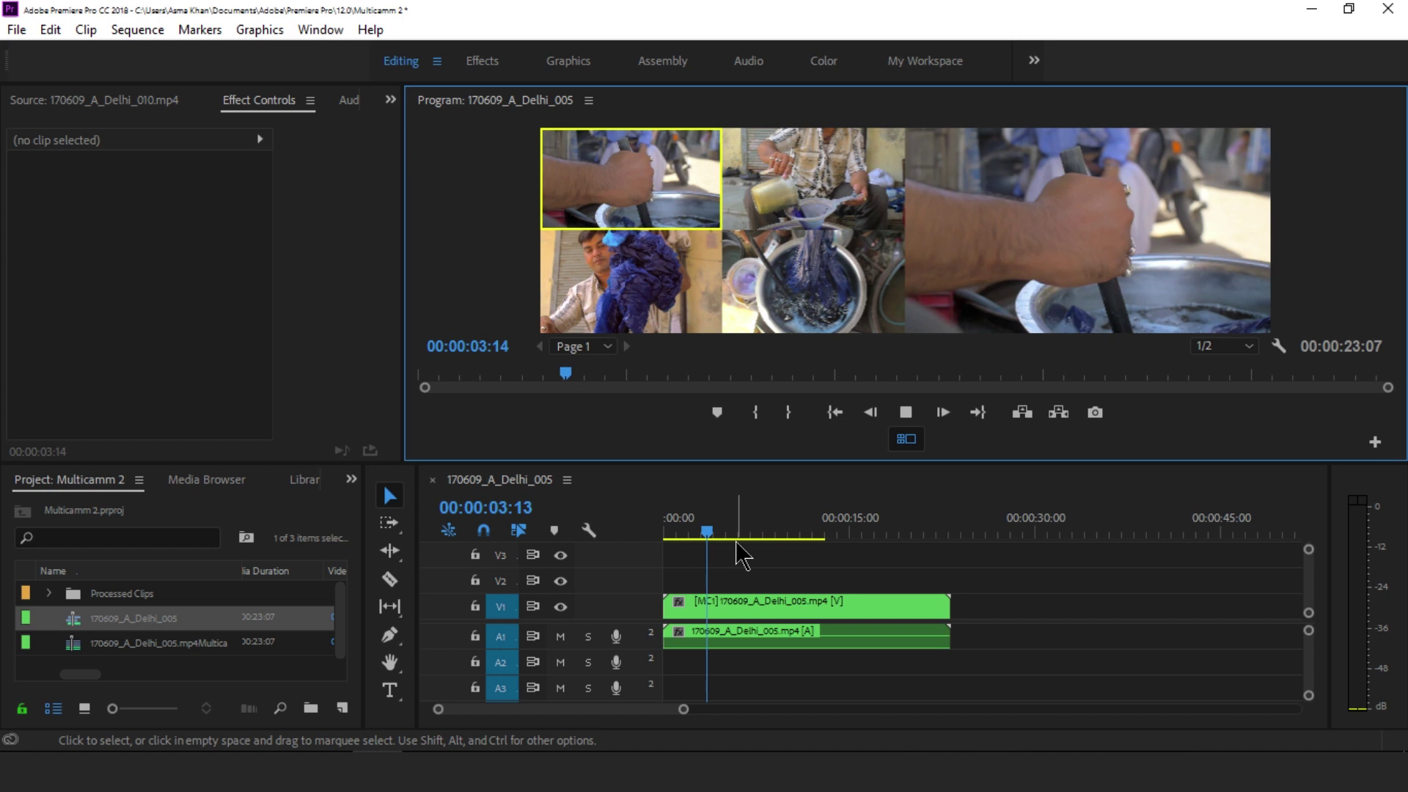
pyautogui.press('1')
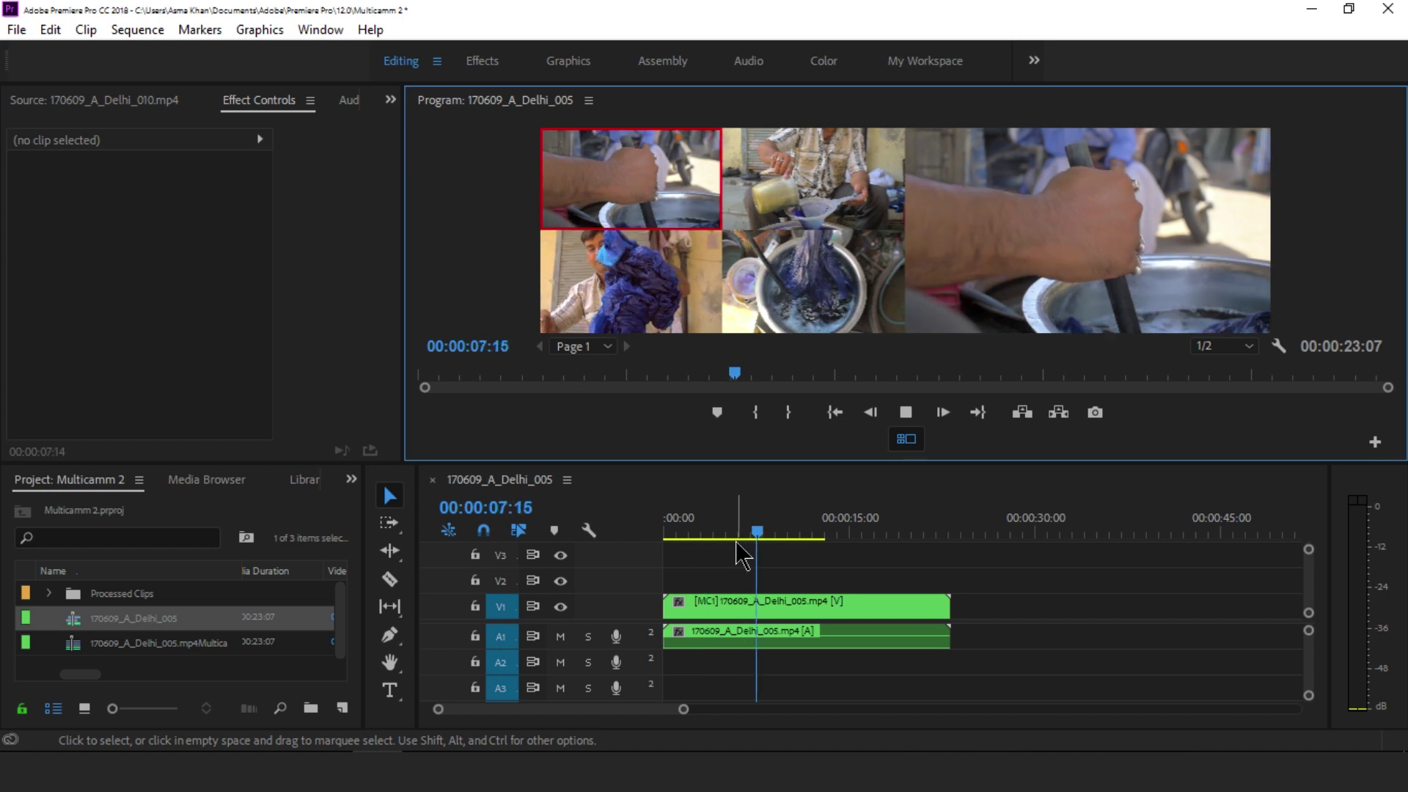
pyautogui.press('2')
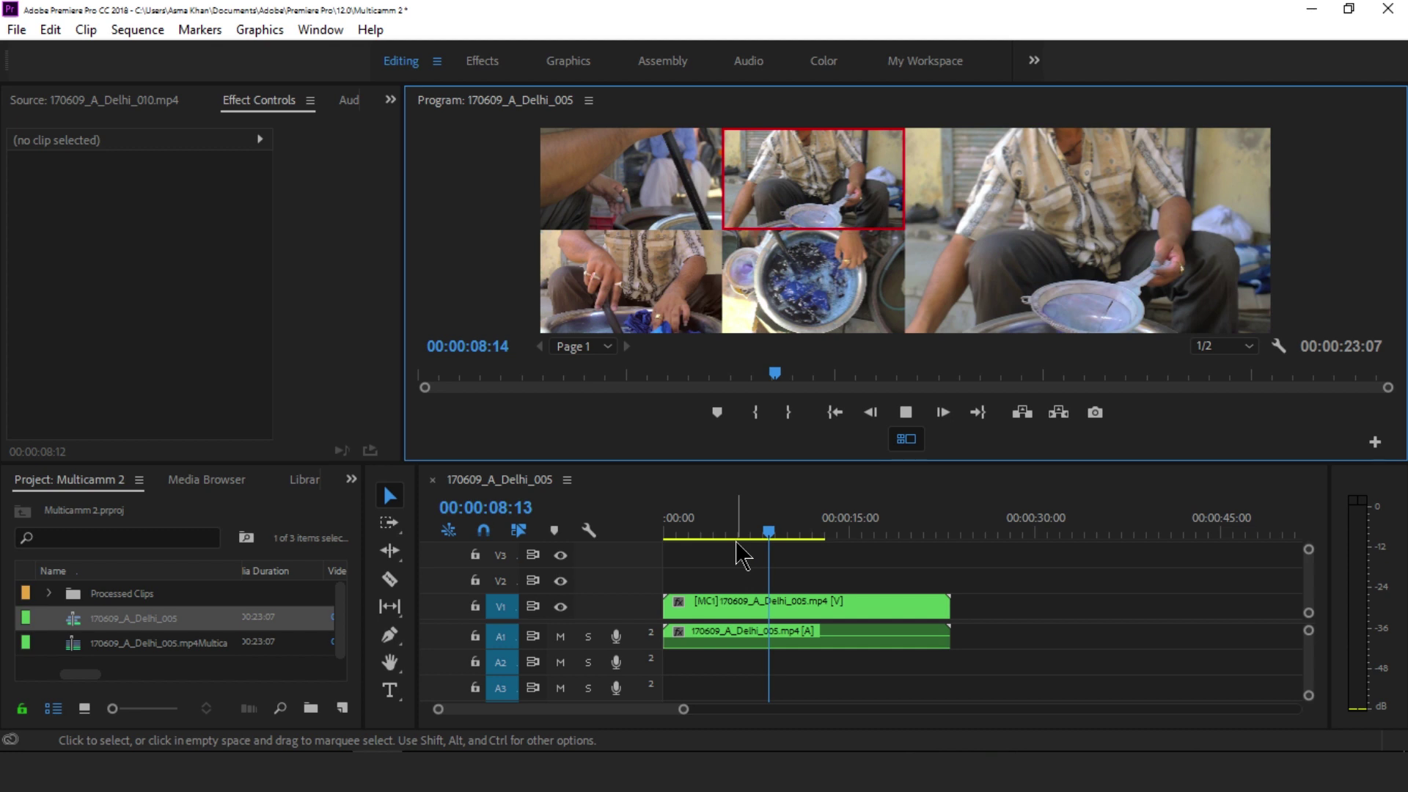
pyautogui.press('space')
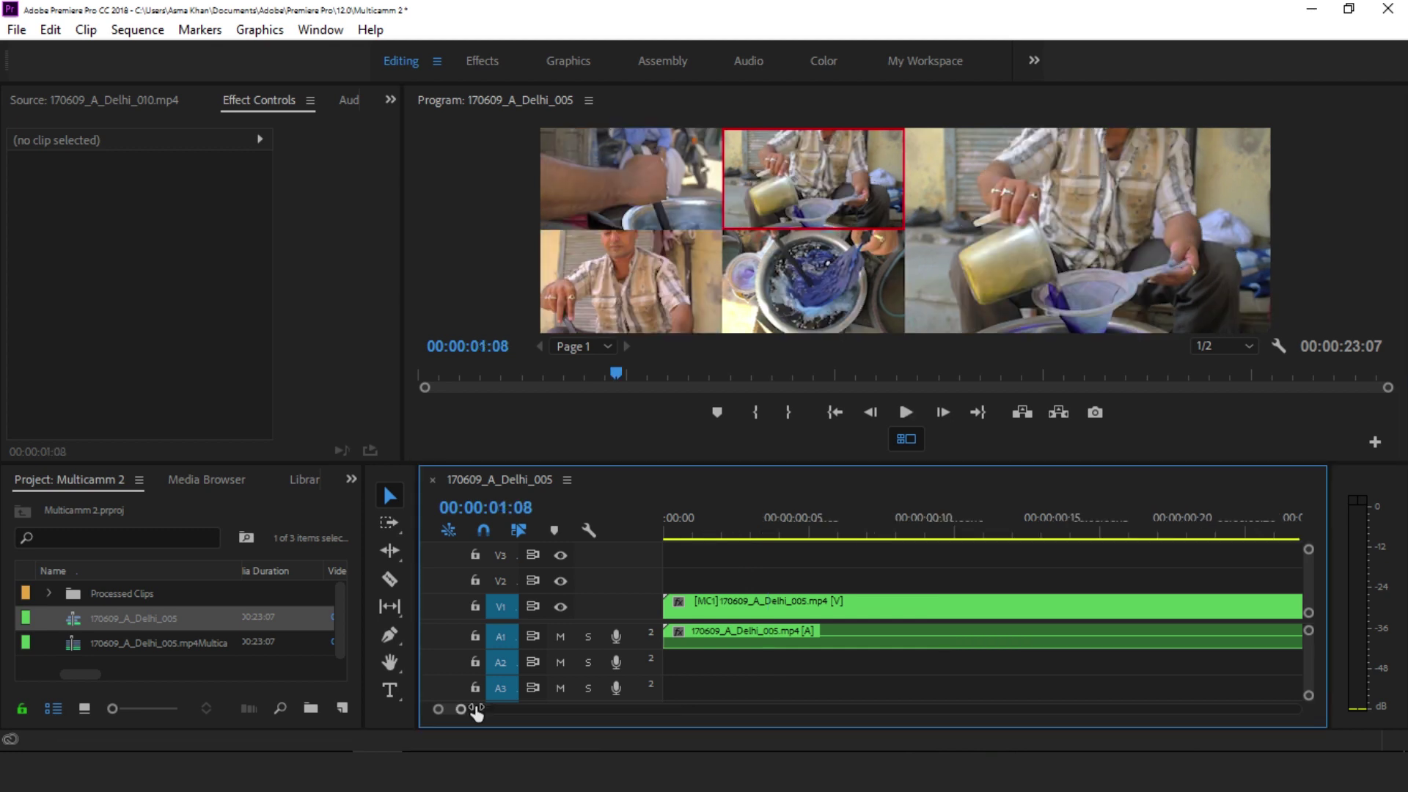
pyautogui.moveTo(683, 710); pyautogui.dragTo(586, 709)
pyautogui.moveTo(764, 519); pyautogui.dragTo(779, 521)
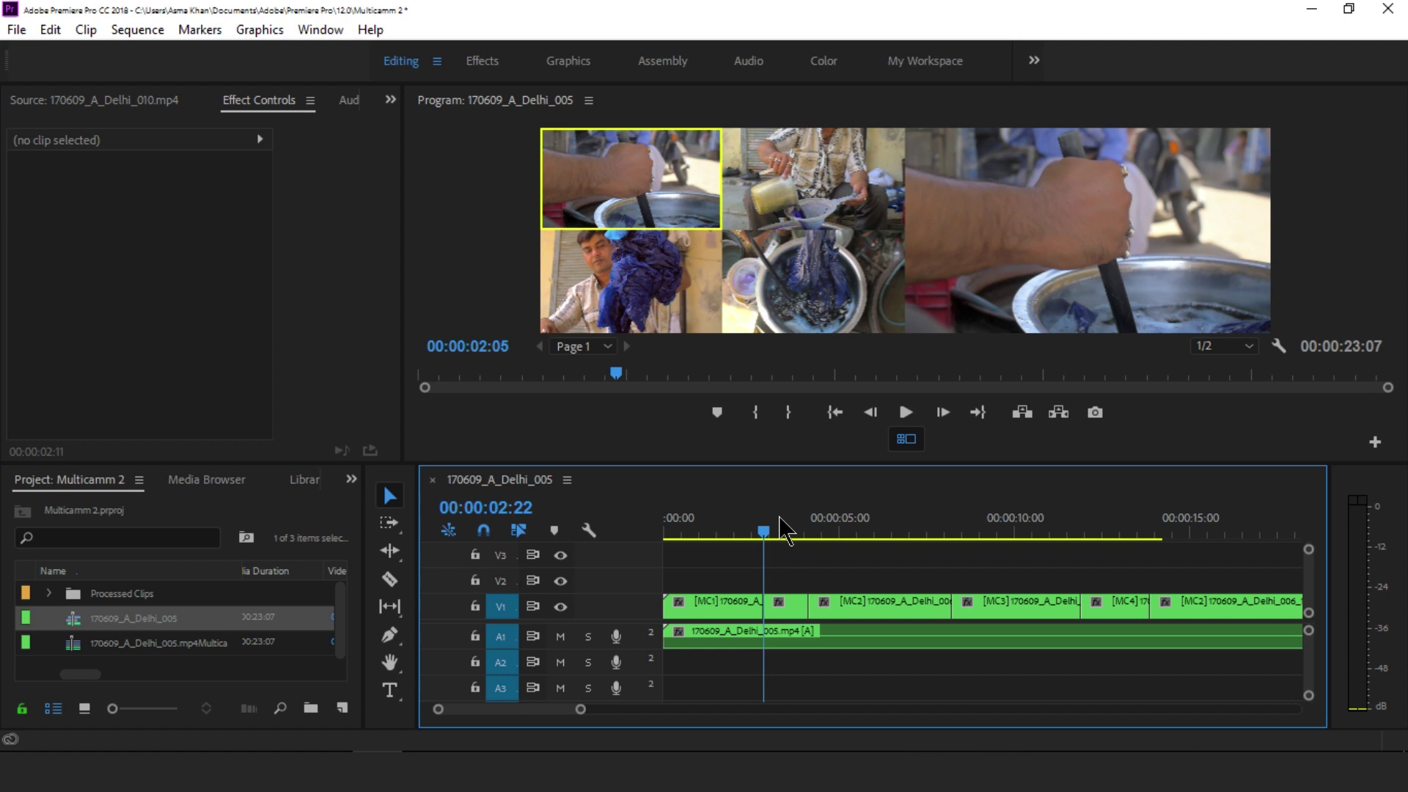
pyautogui.moveTo(781, 530); pyautogui.dragTo(1107, 530)
pyautogui.moveTo(581, 708); pyautogui.dragTo(615, 708)
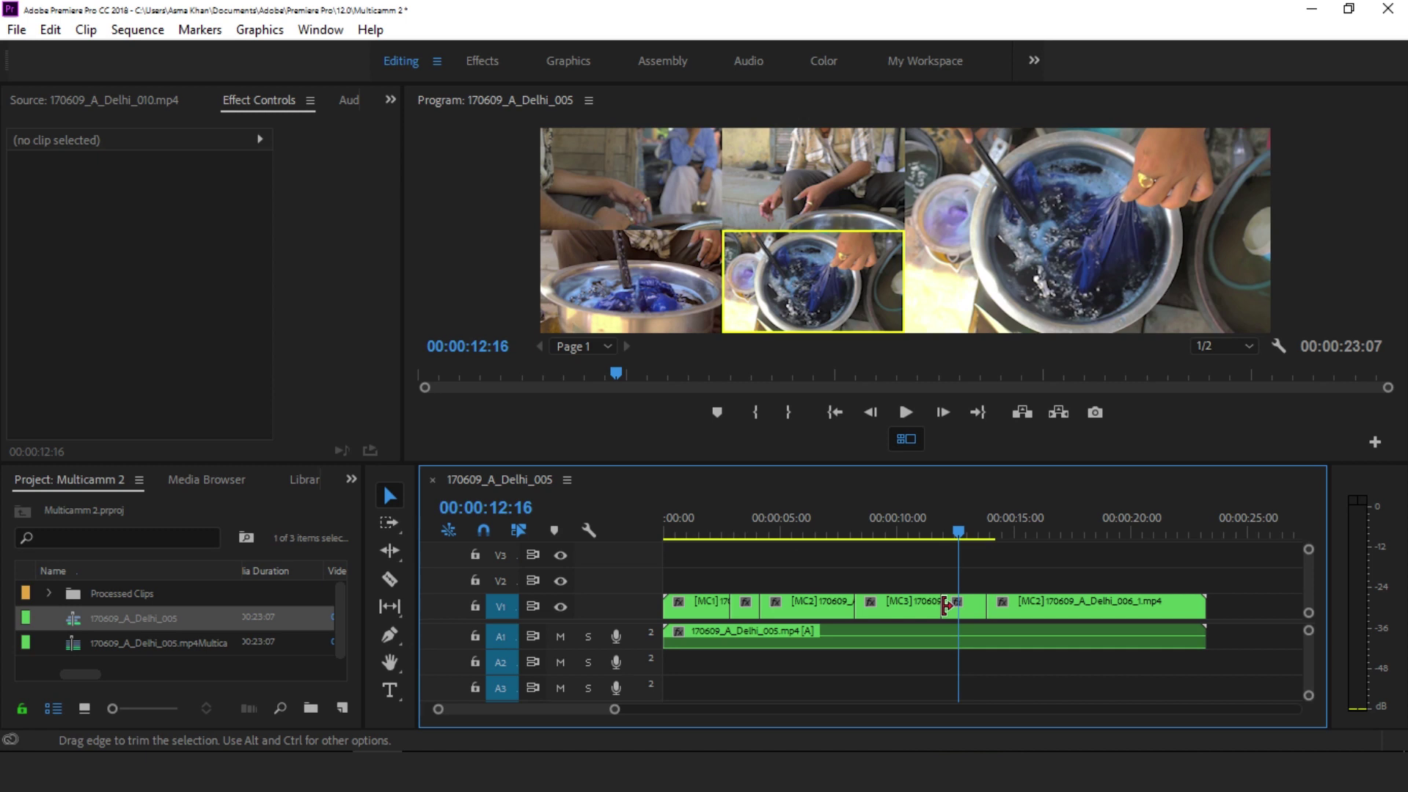
pyautogui.press('Down')
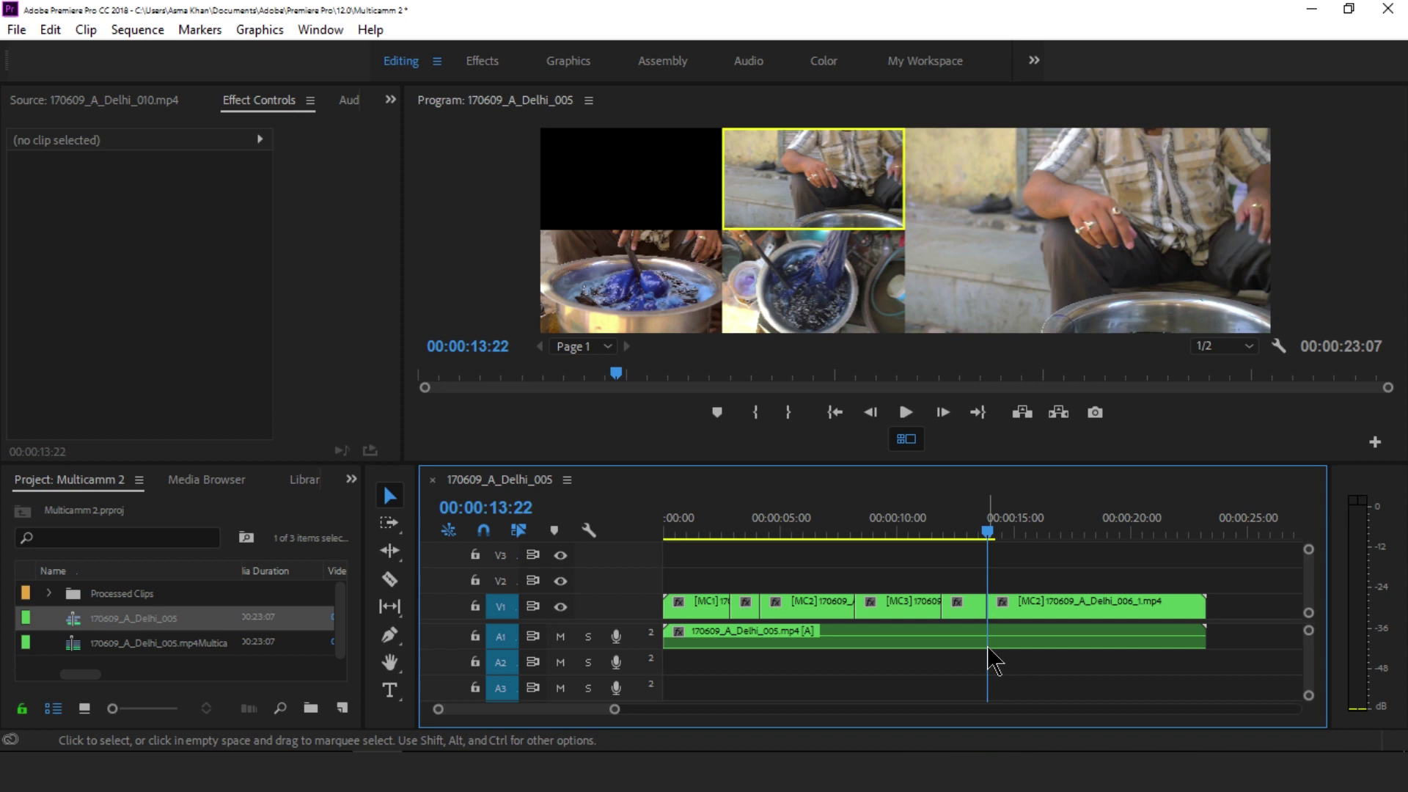
pyautogui.click(905, 439)
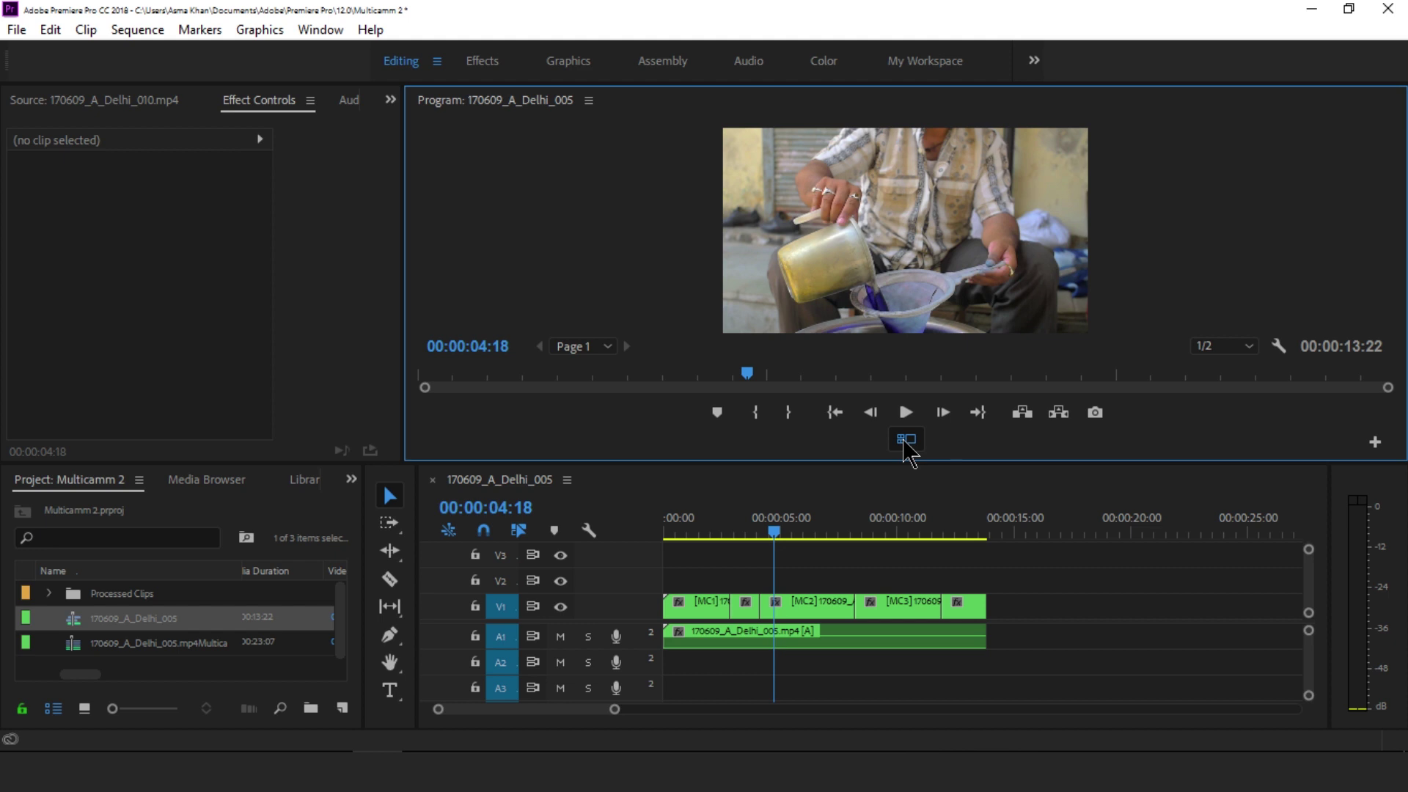
# - Restore the four-angle multi-camera view and play the trimmed sequence
pyautogui.click(906, 439)
pyautogui.click(906, 412)
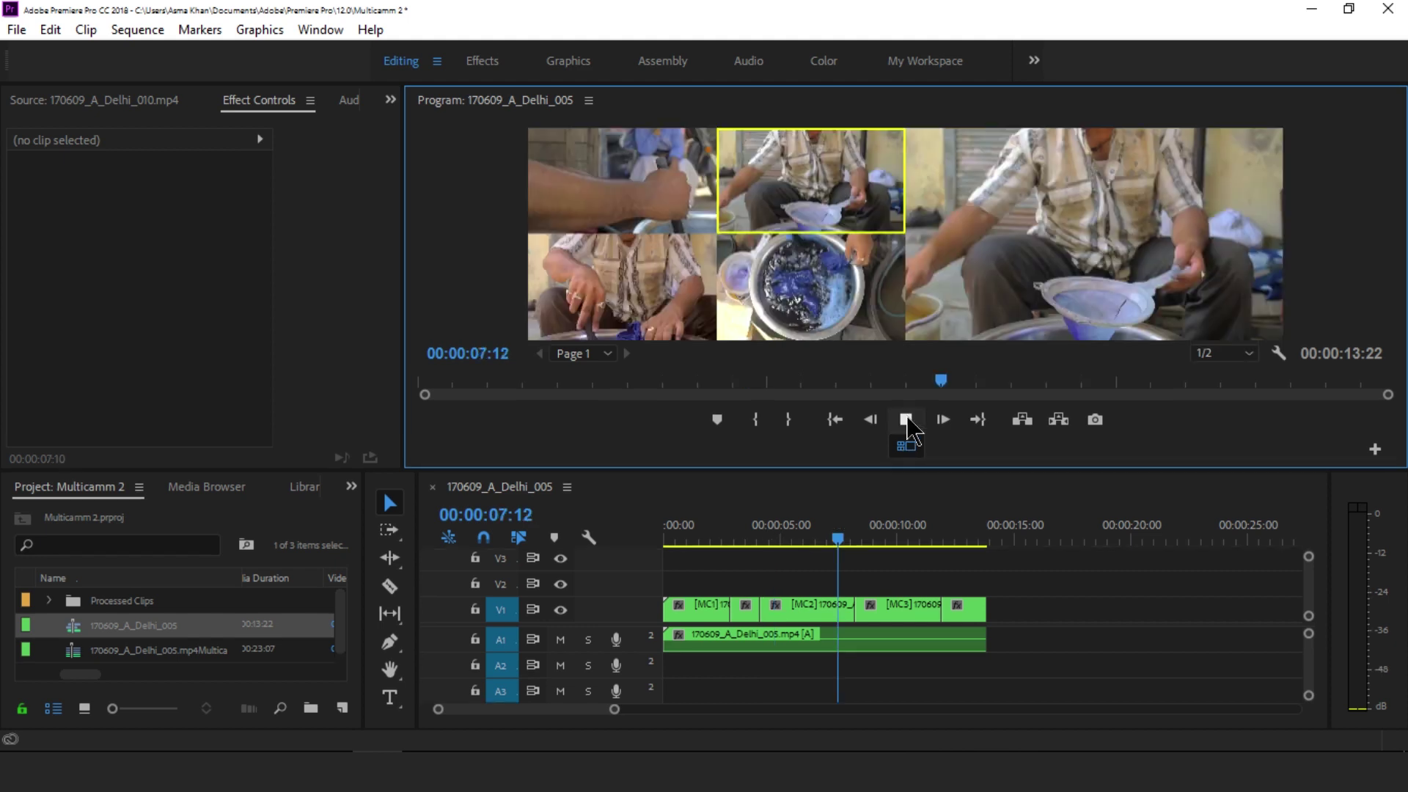